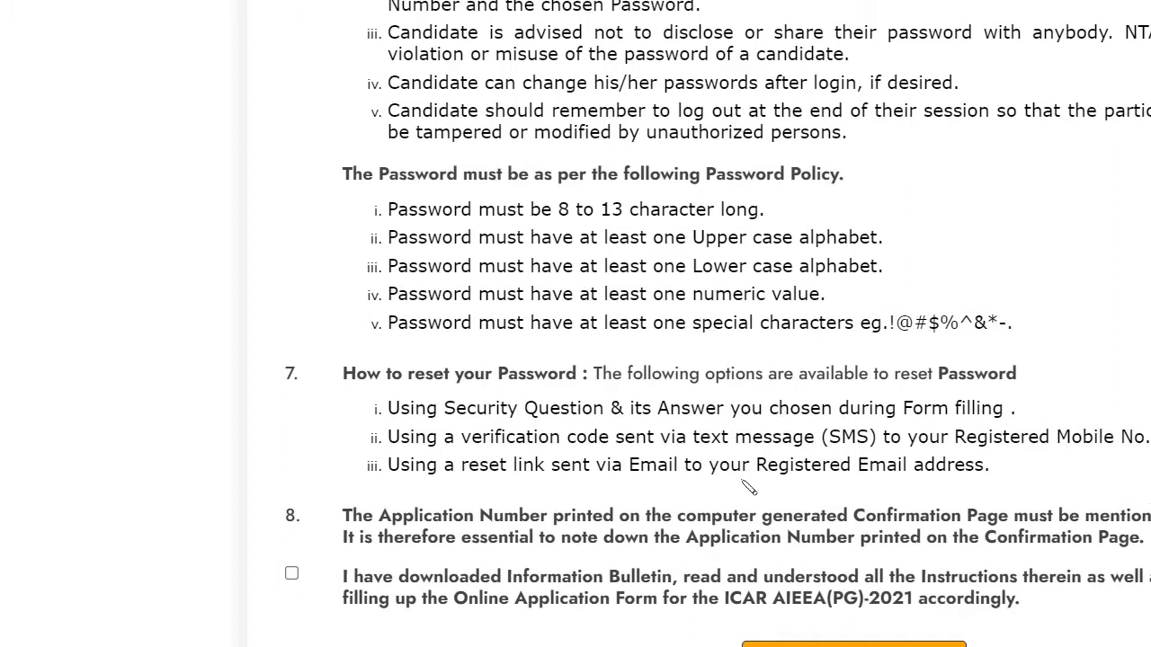
Step: Accept the Information Bulletin declaration and proceed to the blank Registration Form
{"action": "left_click", "coordinate": [292, 575]}
{"action": "left_click", "coordinate": [854, 644]}
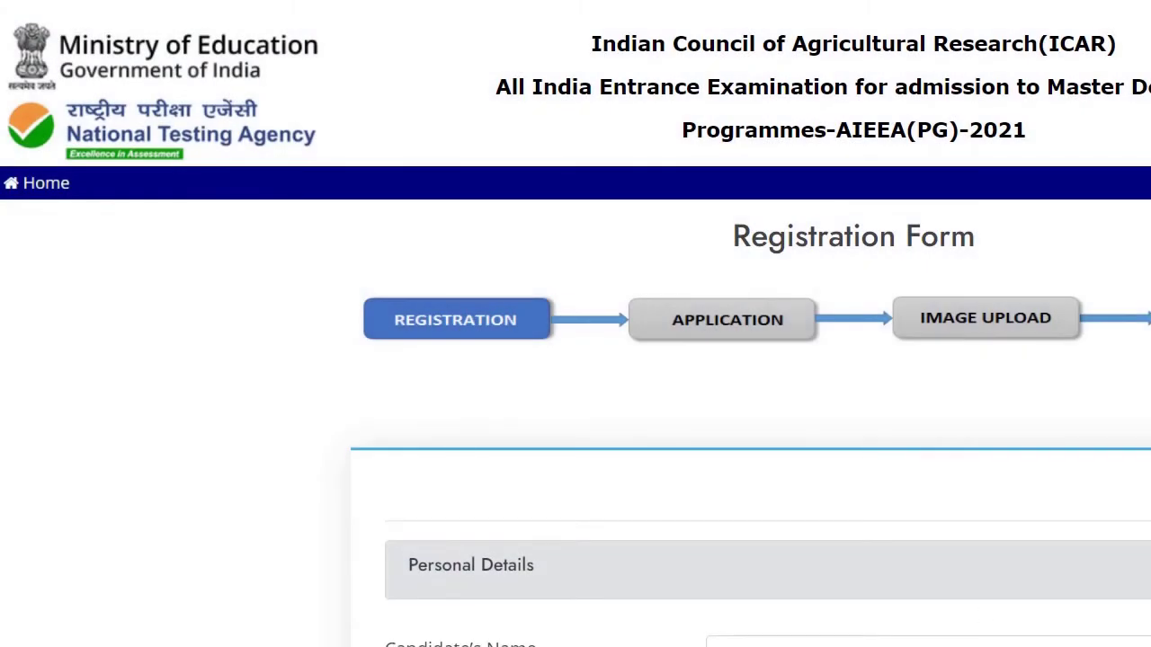
{"action": "scroll", "coordinate": [1083, 524], "scroll_direction": "down", "scroll_amount": 1}
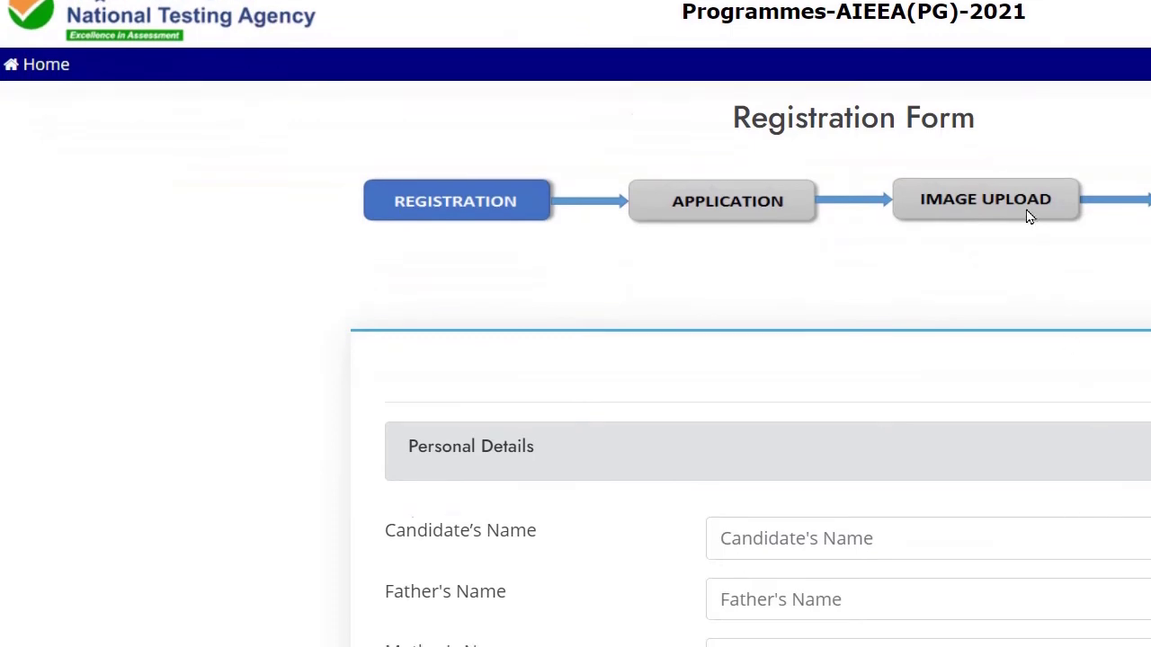
{"action": "scroll", "coordinate": [1027, 216], "scroll_direction": "down", "scroll_amount": 4}
{"action": "scroll", "coordinate": [1061, 339], "scroll_direction": "down", "scroll_amount": 5}
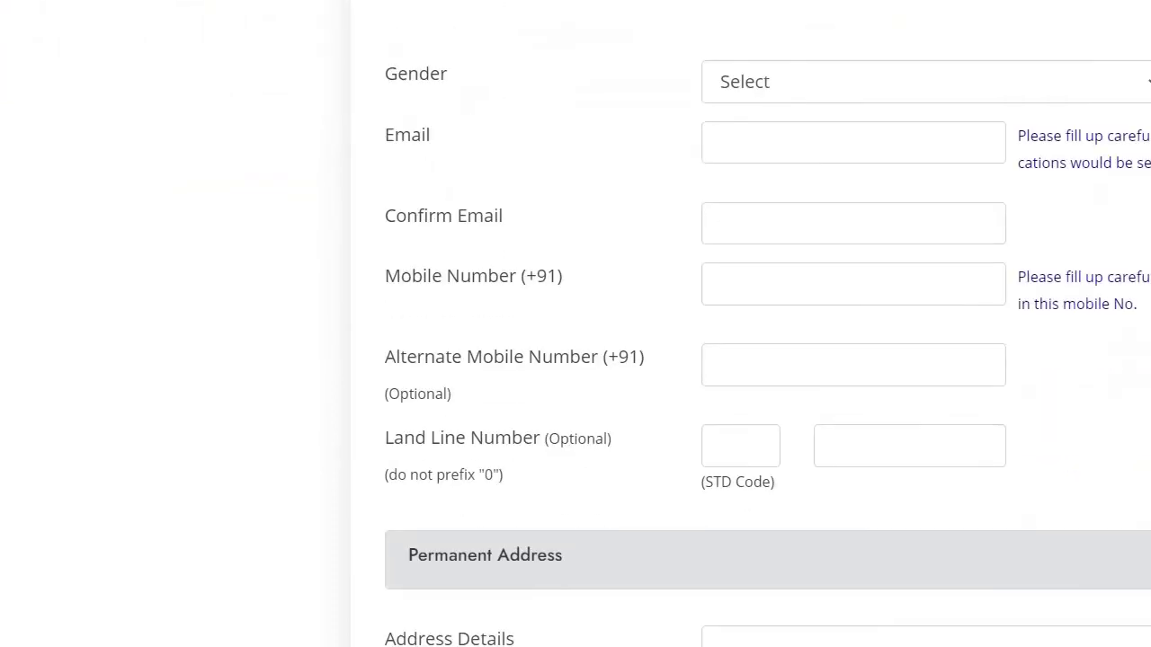
{"action": "scroll", "coordinate": [966, 297], "scroll_direction": "up", "scroll_amount": 5}
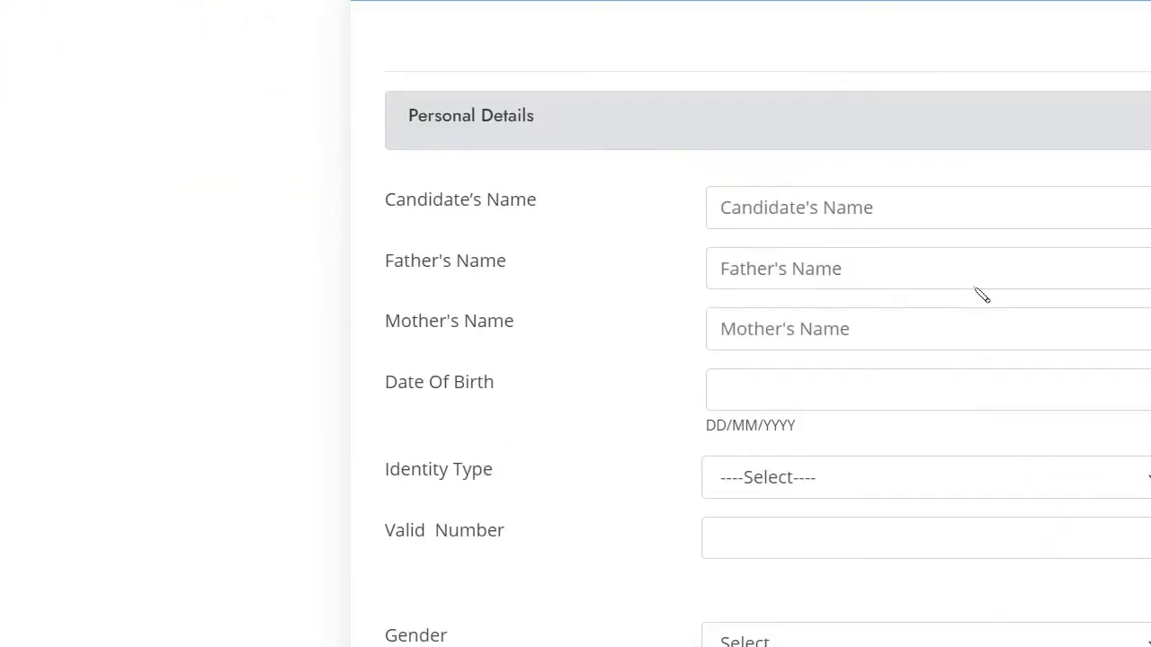
Step: Enter the candidate's name, father's name and mother's name
{"action": "left_click", "coordinate": [1067, 197]}
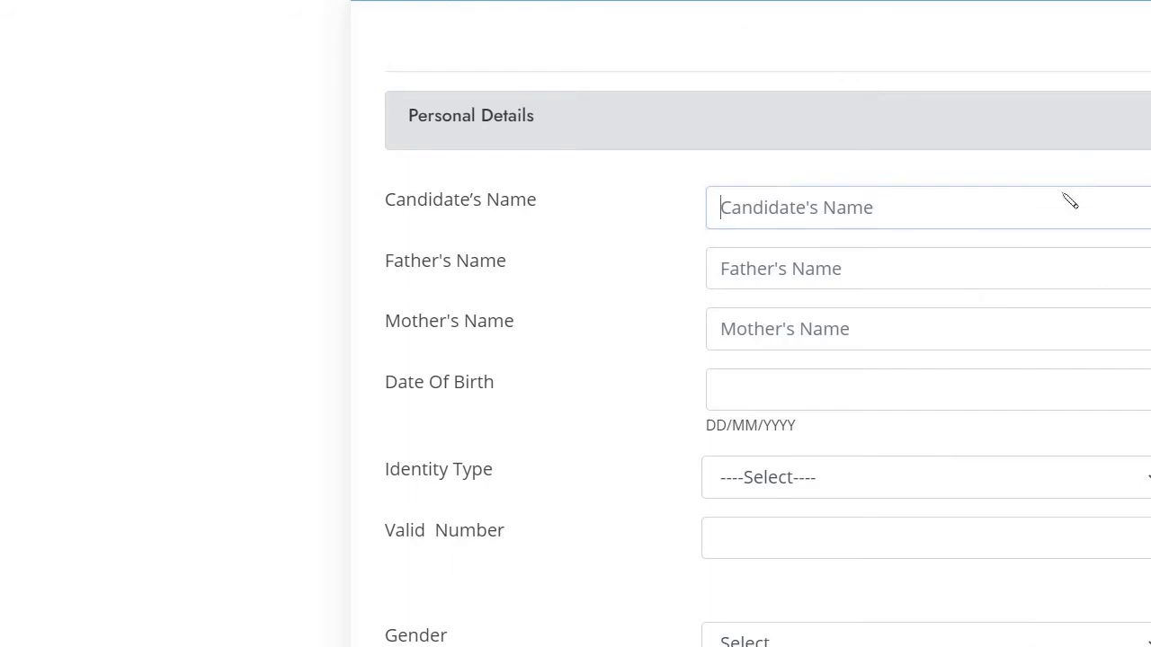
{"action": "type", "text": "XT"}
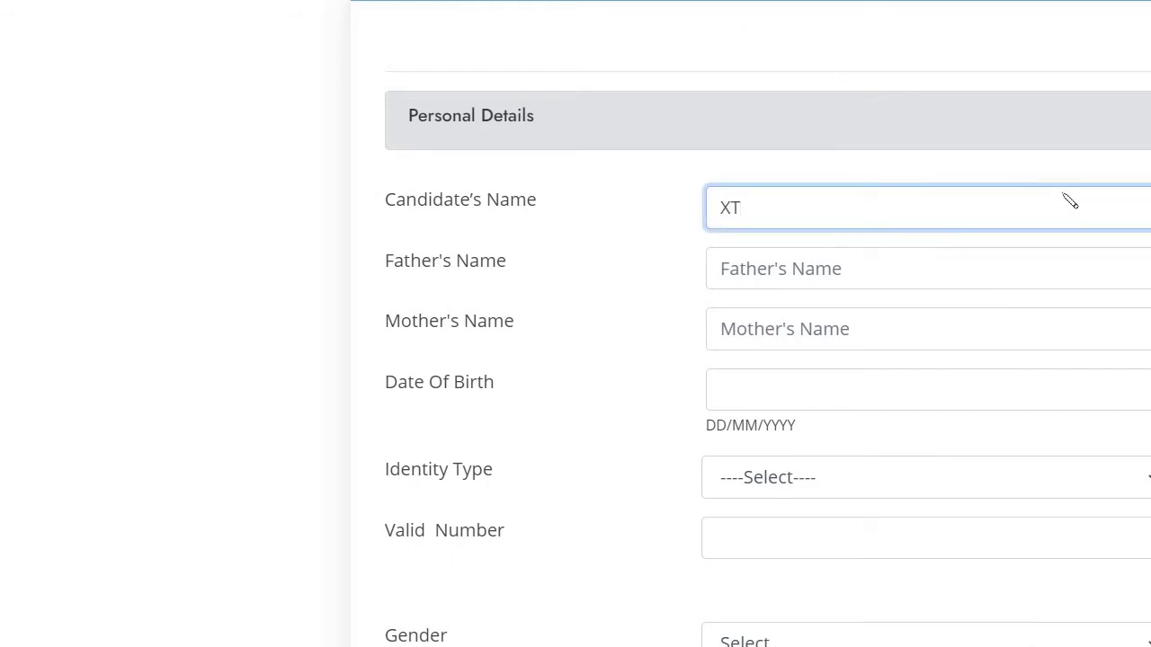
{"action": "type", "text": "YZ"}
{"action": "left_click", "coordinate": [978, 265]}
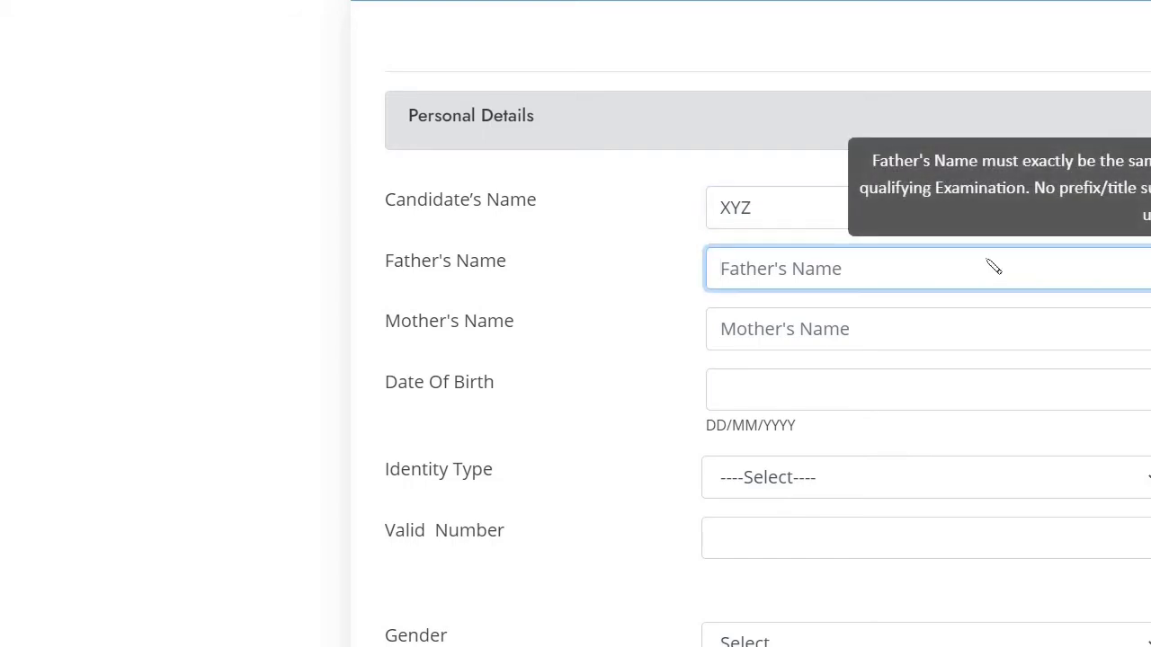
{"action": "type", "text": "ABC"}
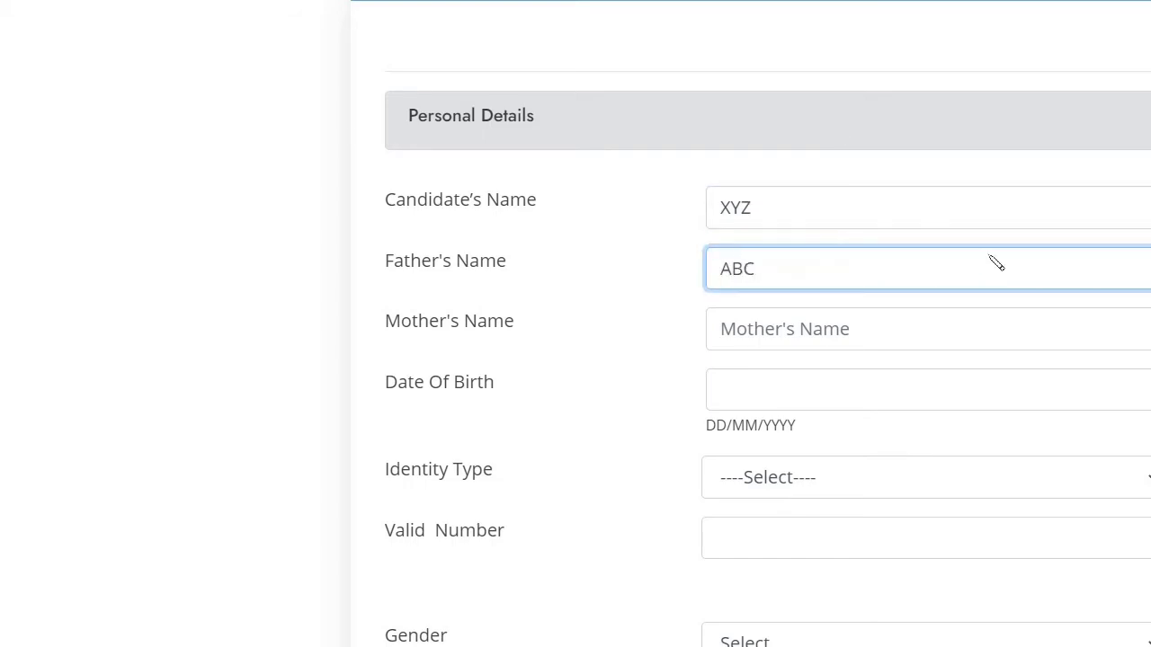
{"action": "left_click", "coordinate": [938, 339]}
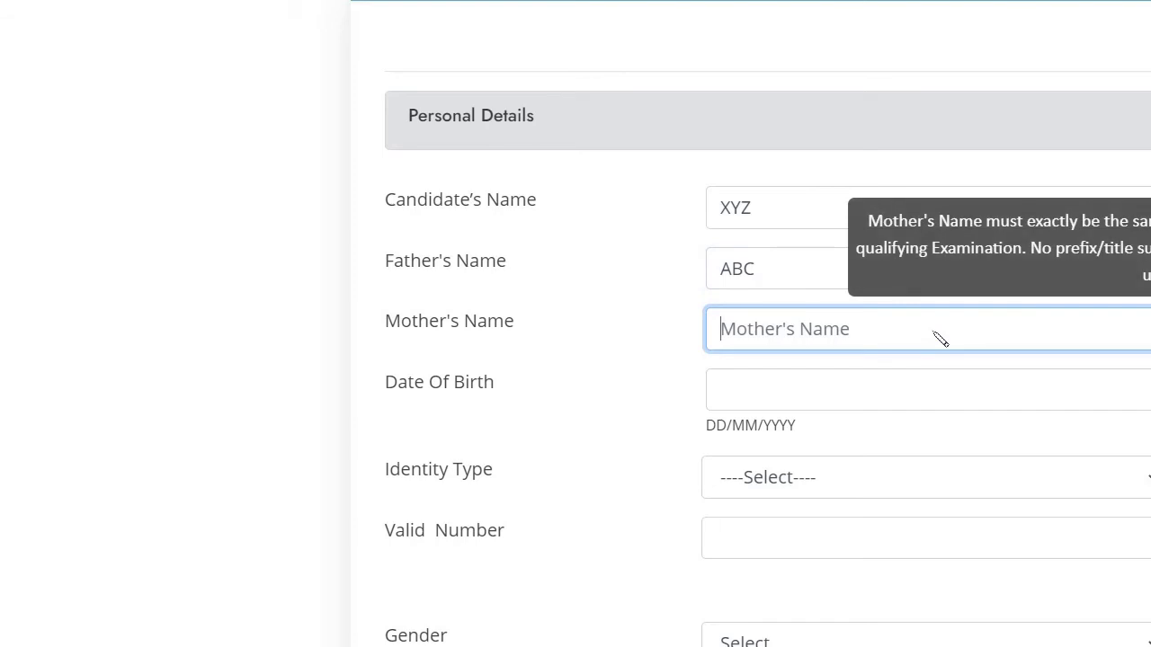
{"action": "type", "text": "DEF"}
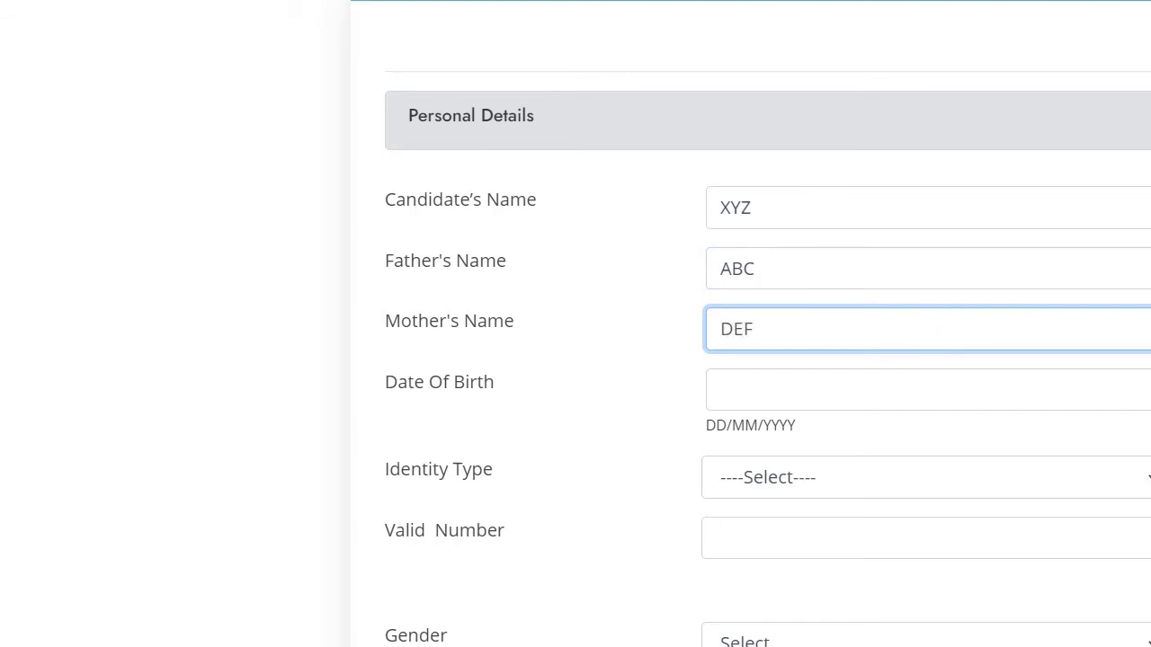
Step: Set the date of birth to 14 July 2003 in the date picker
{"action": "left_click", "coordinate": [1035, 383]}
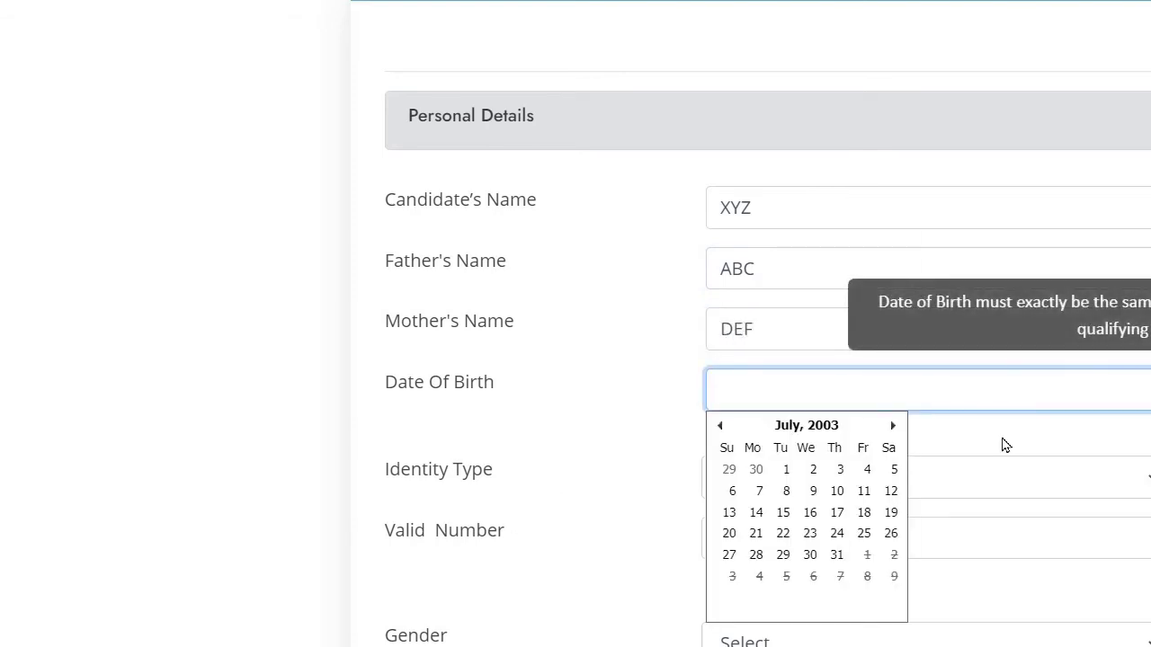
{"action": "left_click", "coordinate": [756, 512]}
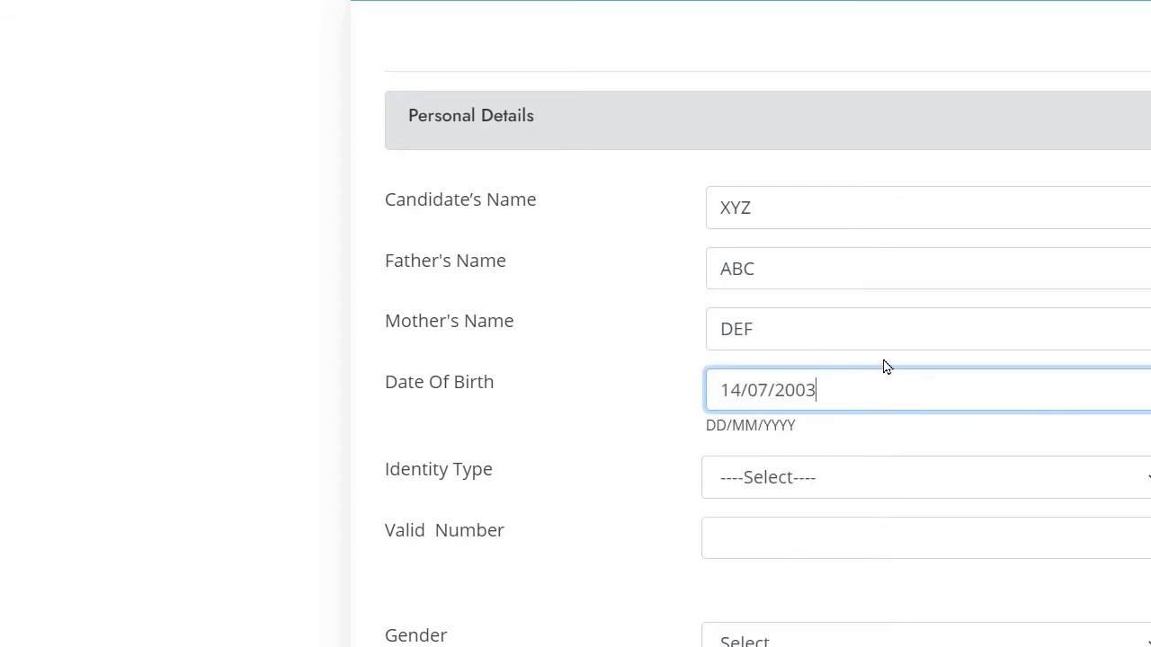
{"action": "left_click", "coordinate": [763, 489]}
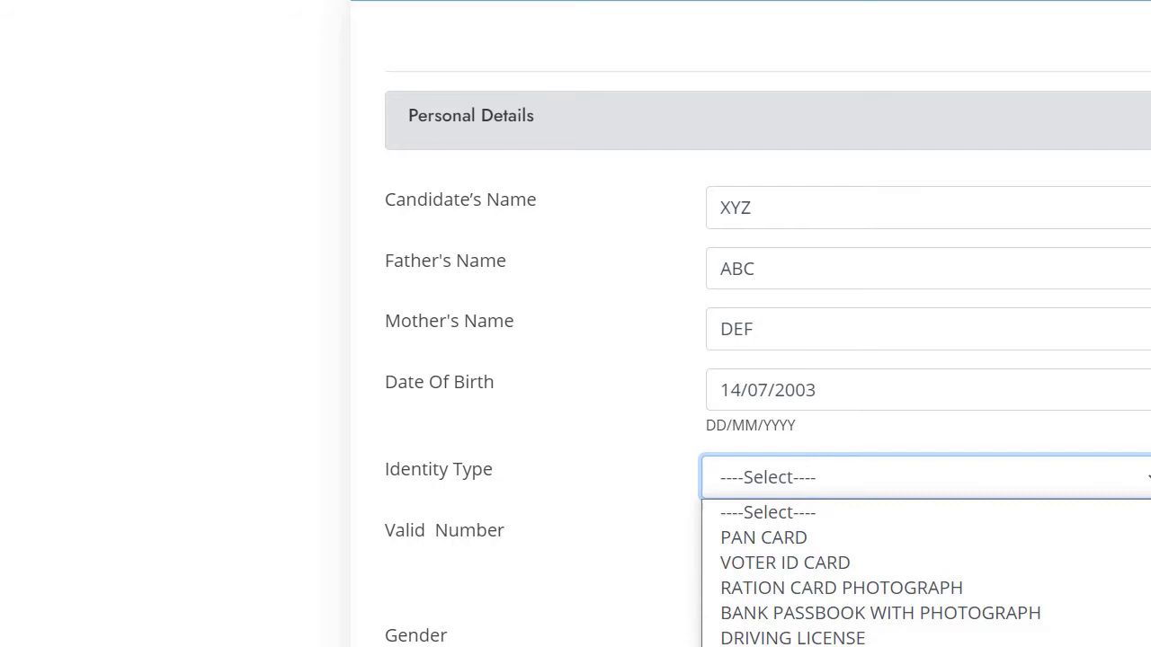
Step: Choose AADHAAR CARD (LAST 04 DIGITS ONLY) as identity type and enter the last four digits
{"action": "key", "text": "Return"}
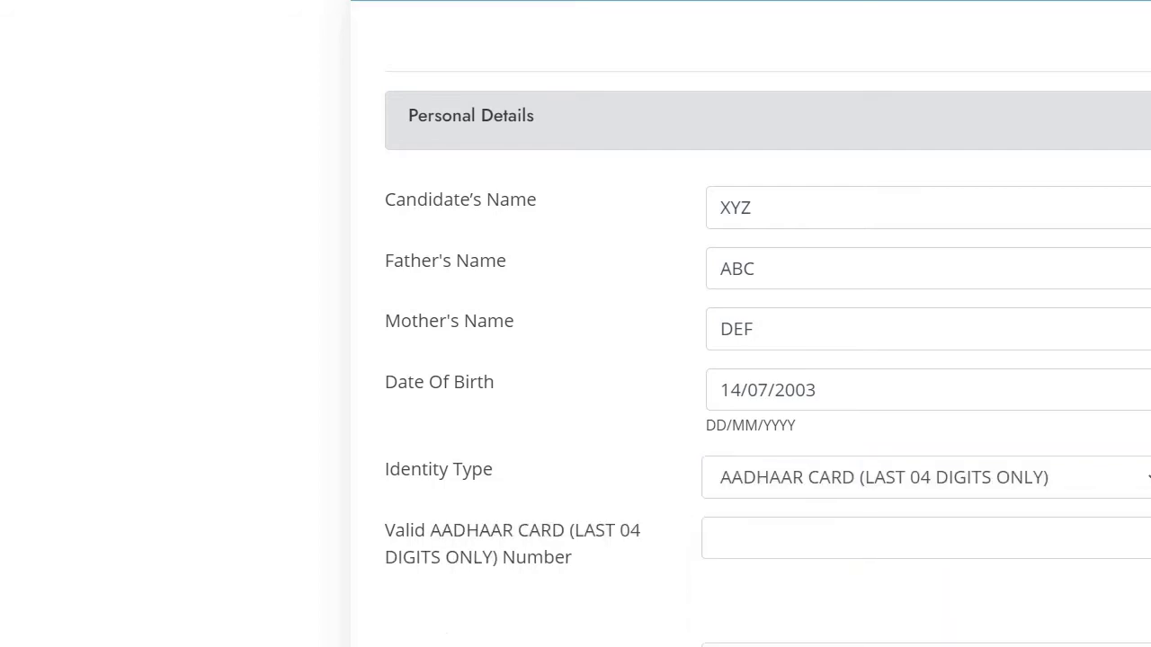
{"action": "left_click", "coordinate": [742, 536]}
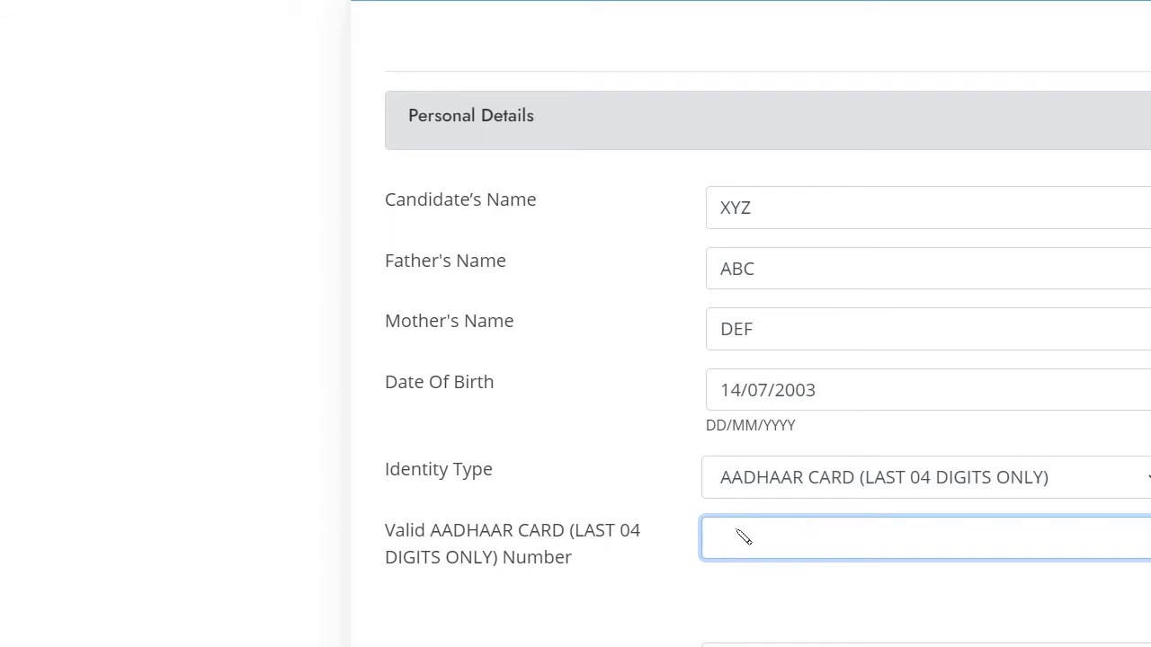
{"action": "type", "text": "1234"}
Step: Set Gender to FEMALE, correcting an initial MALE selection
{"action": "scroll", "coordinate": [857, 540], "scroll_direction": "down", "scroll_amount": 3}
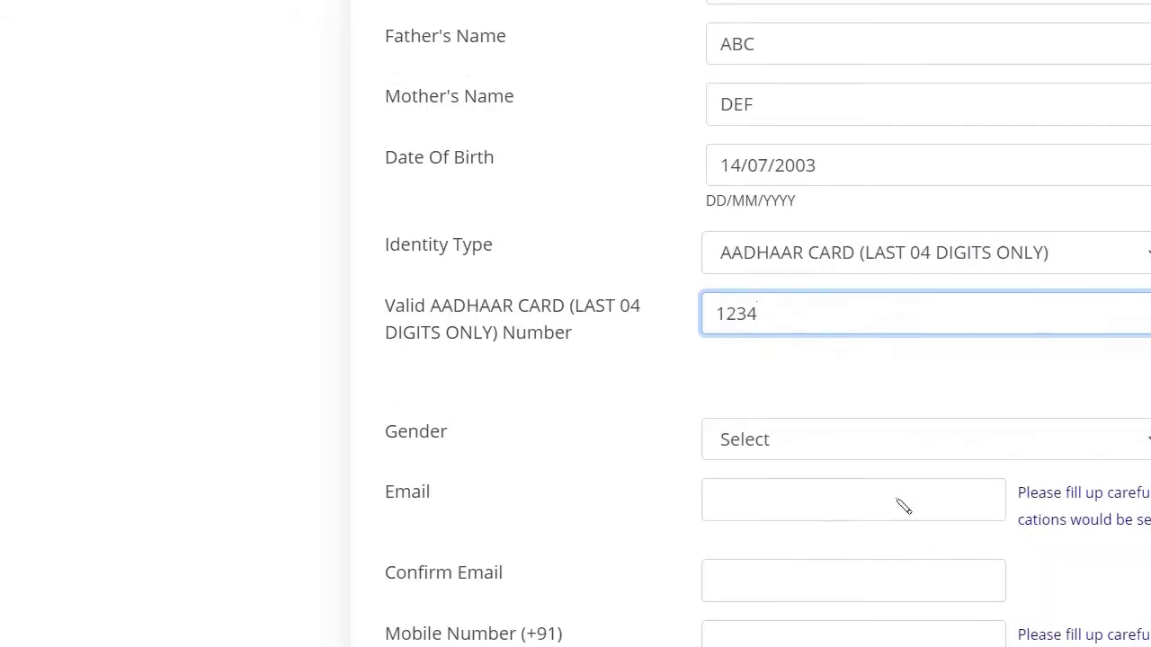
{"action": "left_click", "coordinate": [866, 456]}
{"action": "left_click", "coordinate": [795, 505]}
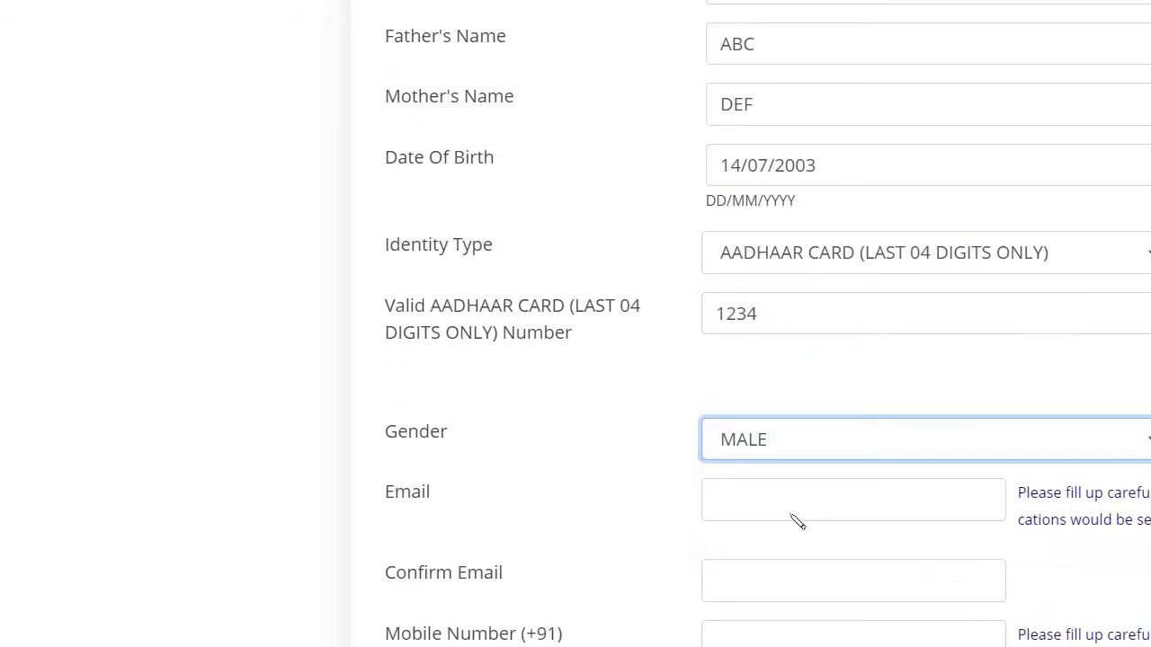
{"action": "left_click", "coordinate": [803, 432]}
{"action": "left_click", "coordinate": [771, 531]}
Step: Enter the candidate's e-mail address, fix a stray comma, and repeat it in Confirm Email
{"action": "left_click", "coordinate": [746, 511]}
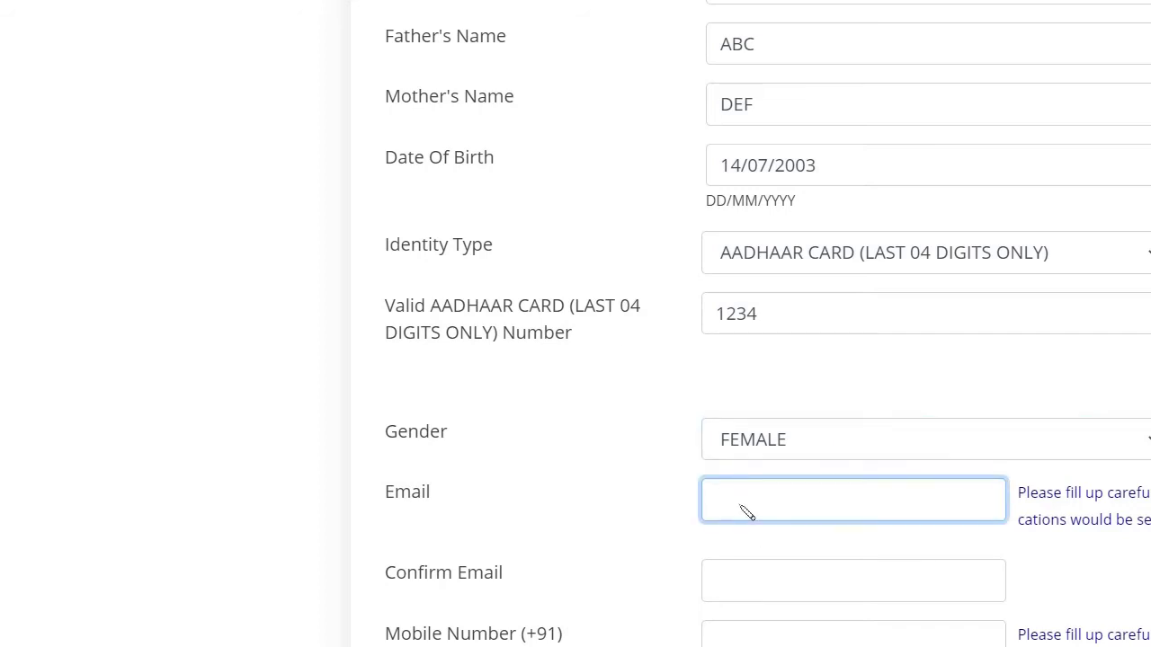
{"action": "type", "text": "ABC"}
{"action": "type", "text": "@GM,AI"}
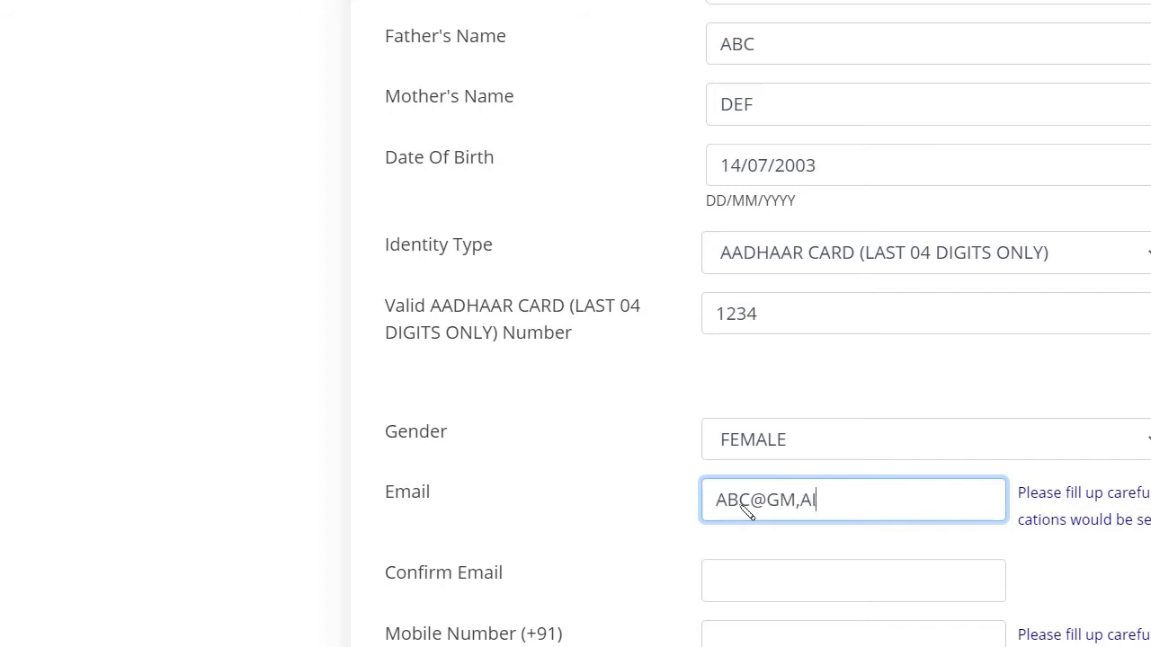
{"action": "type", "text": "L.COM"}
{"action": "left_click", "coordinate": [807, 509]}
{"action": "key", "text": "BackSpace"}
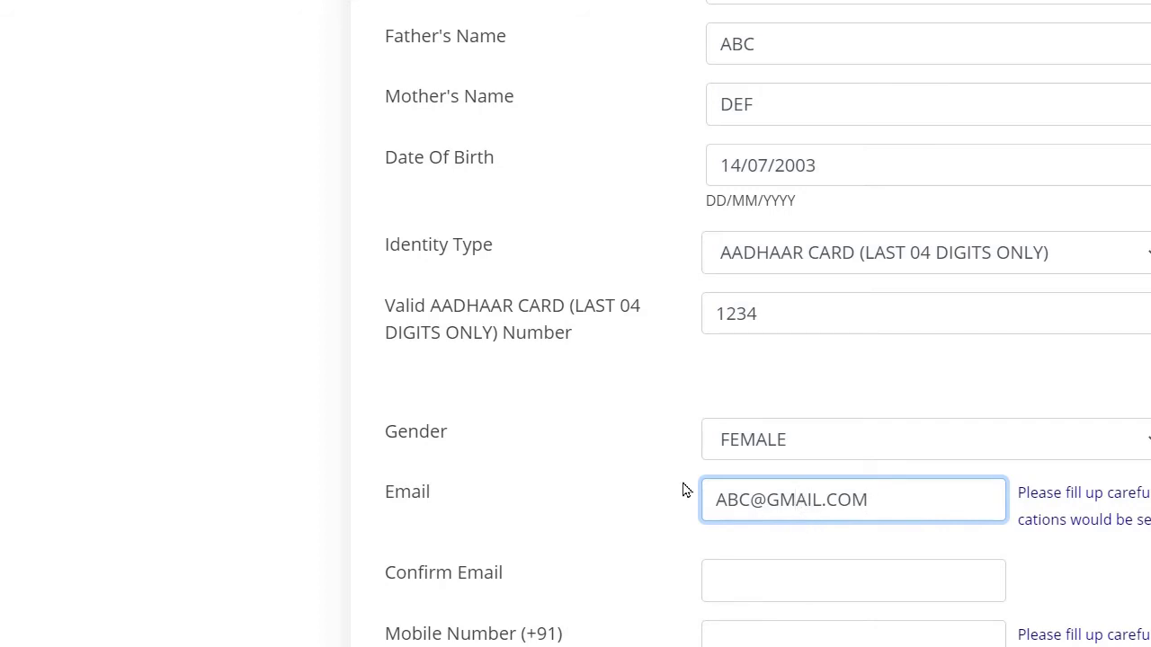
{"action": "scroll", "coordinate": [890, 579], "scroll_direction": "down", "scroll_amount": 1}
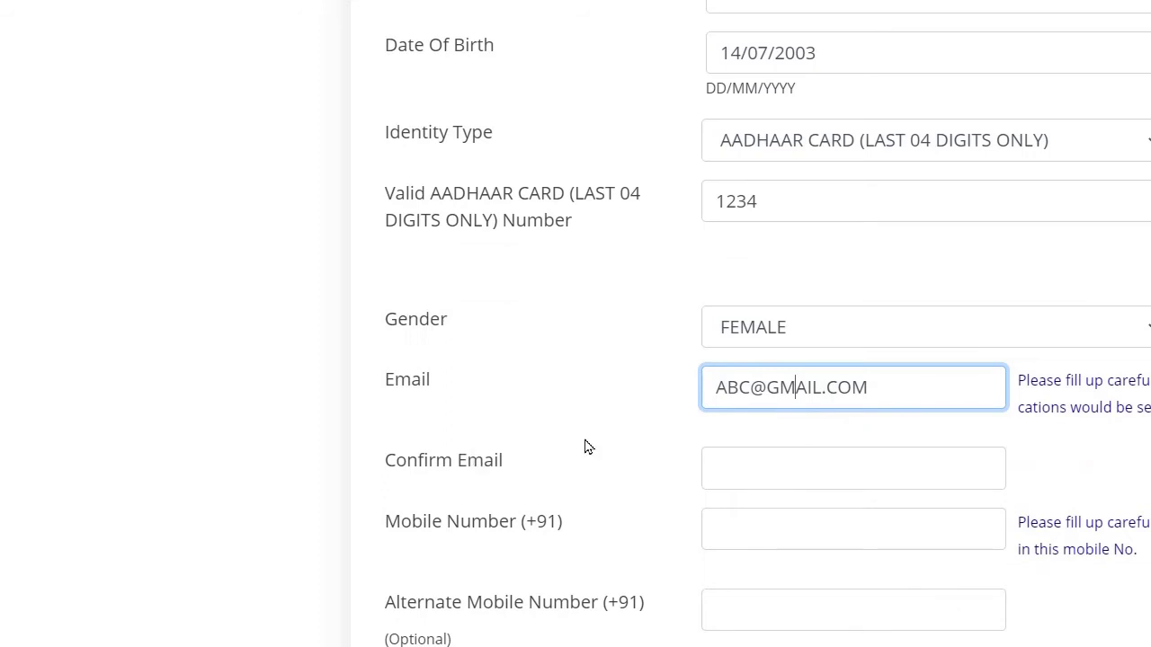
{"action": "left_click", "coordinate": [832, 482]}
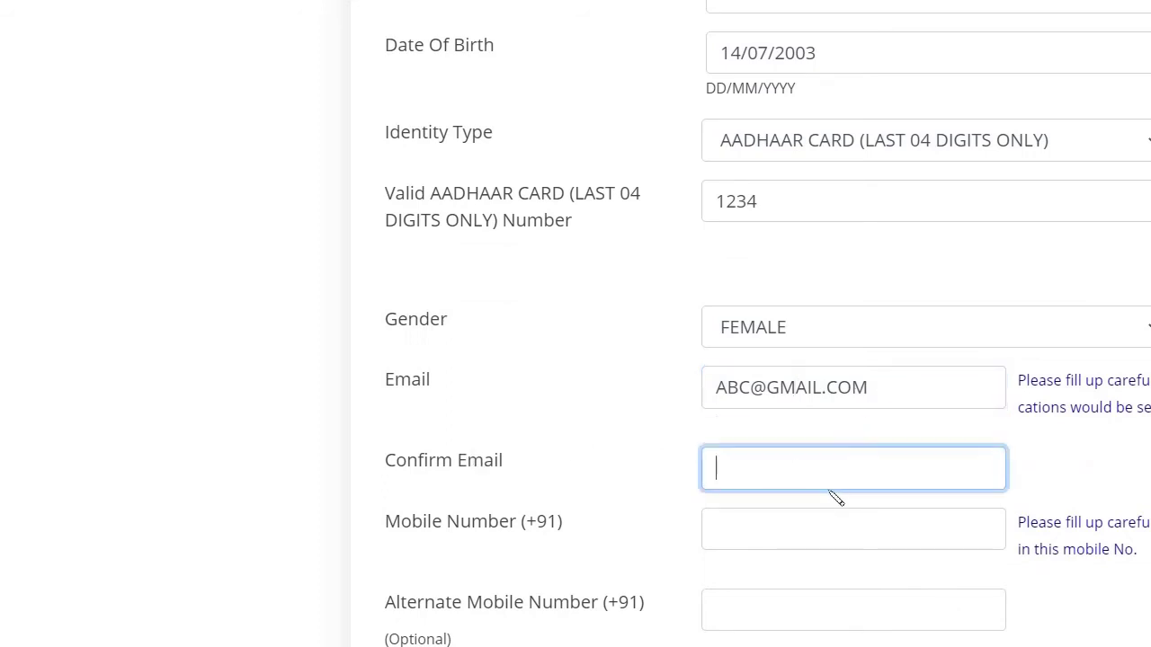
{"action": "type", "text": "ABC@GMAIL"}
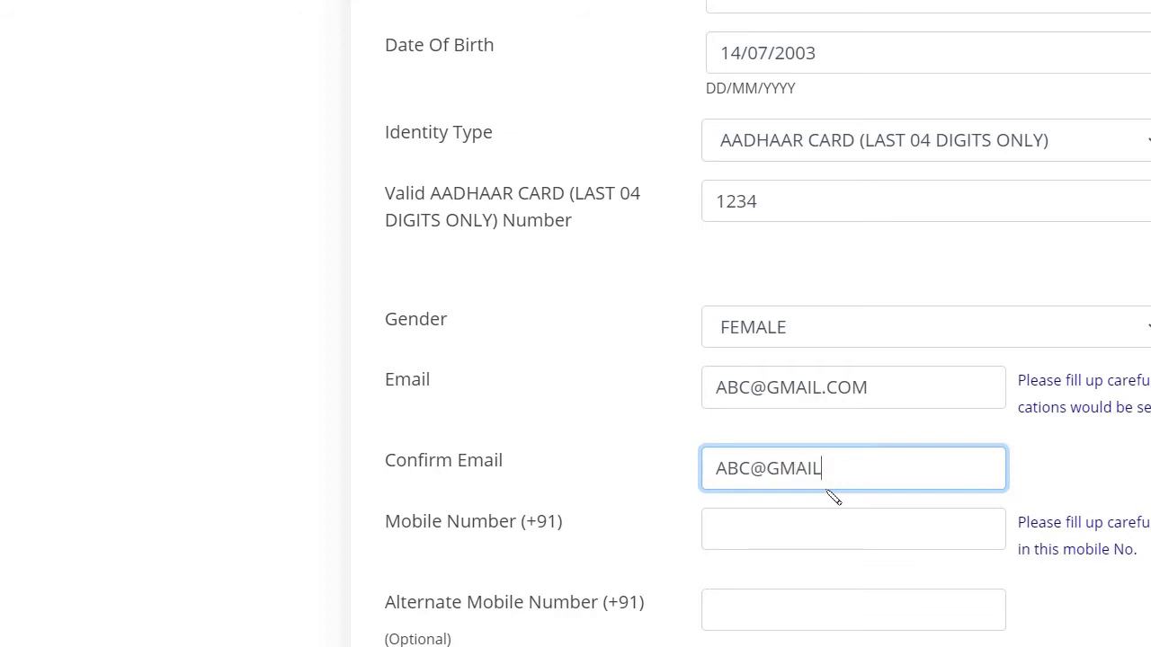
{"action": "type", "text": ".COM"}
Step: Enter the candidate's mobile number, leaving Alternate Mobile Number empty
{"action": "scroll", "coordinate": [841, 607], "scroll_direction": "down", "scroll_amount": 2}
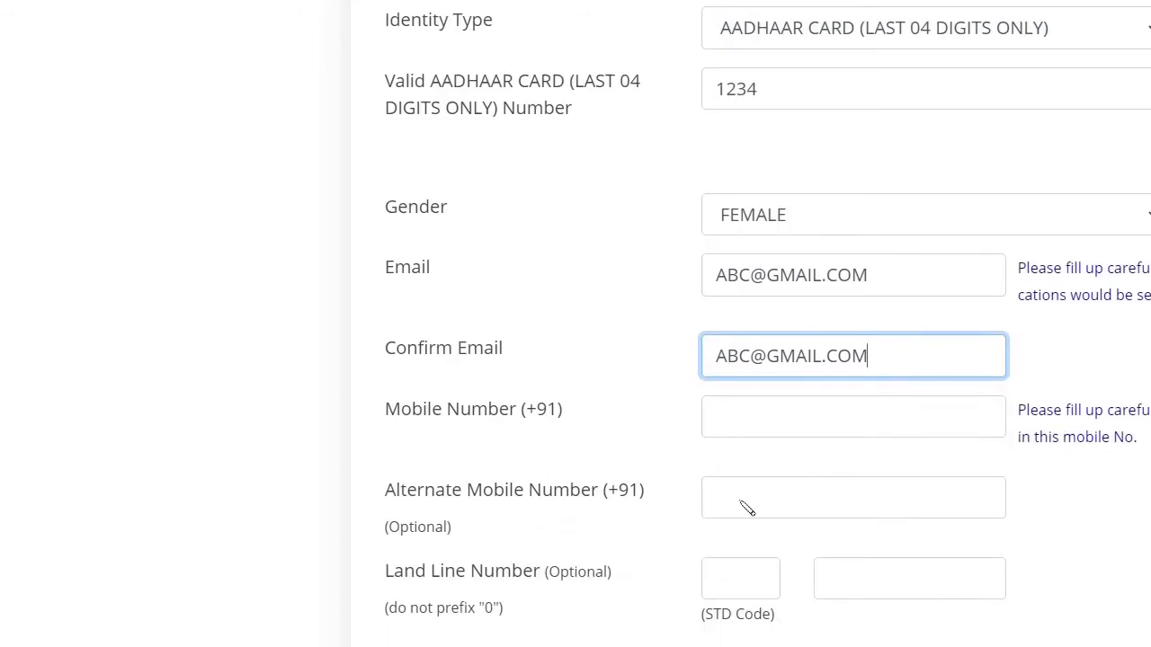
{"action": "left_click", "coordinate": [764, 425]}
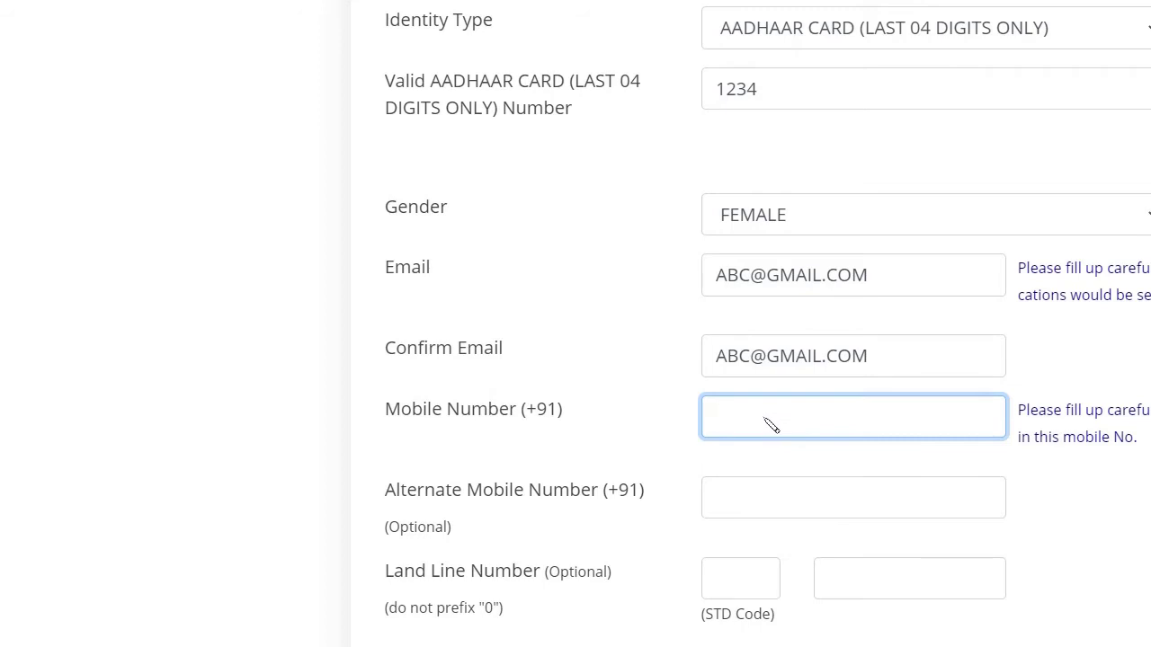
{"action": "type", "text": "1326547859"}
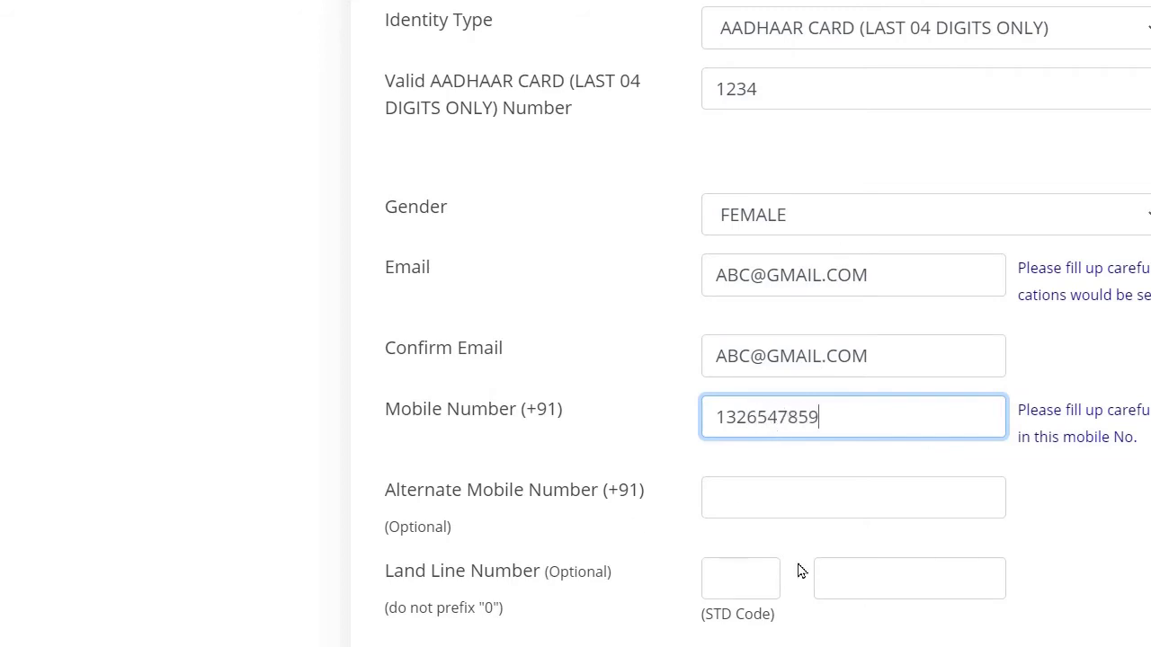
{"action": "left_click", "coordinate": [807, 500]}
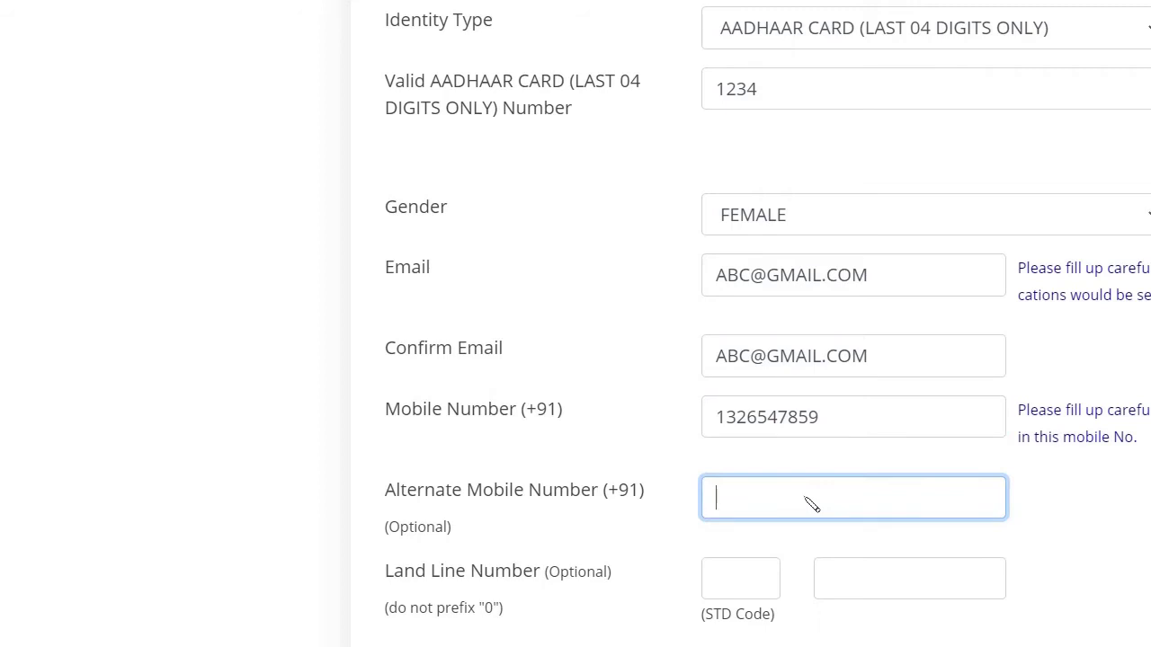
{"action": "scroll", "coordinate": [877, 551], "scroll_direction": "down", "scroll_amount": 1}
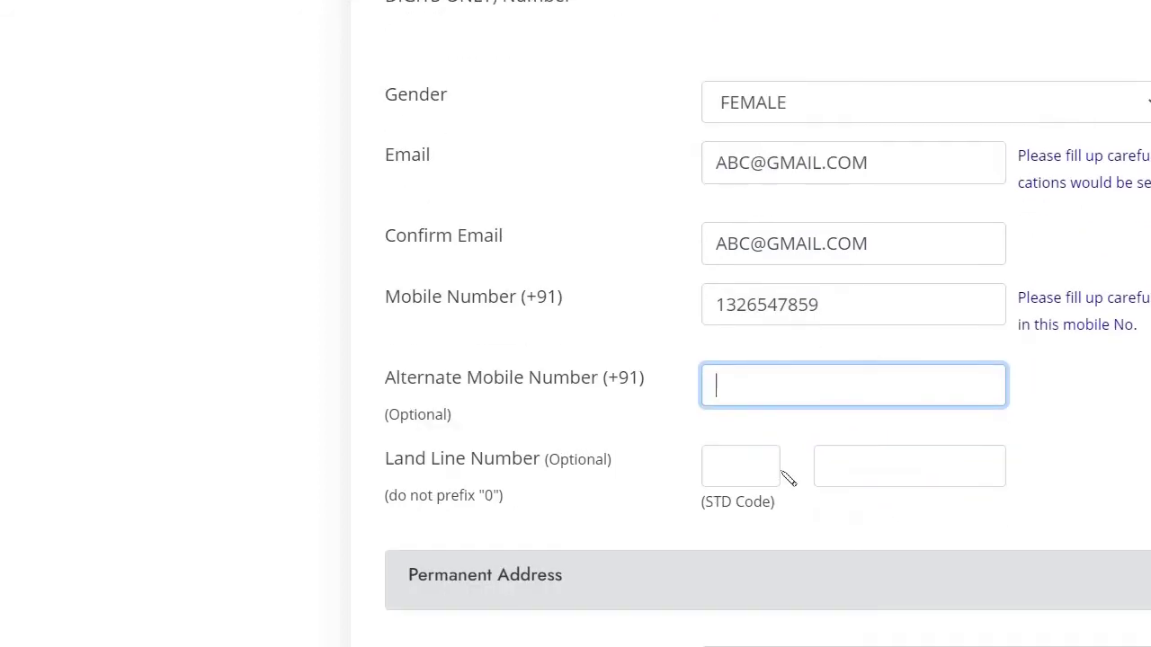
{"action": "scroll", "coordinate": [842, 468], "scroll_direction": "down", "scroll_amount": 2}
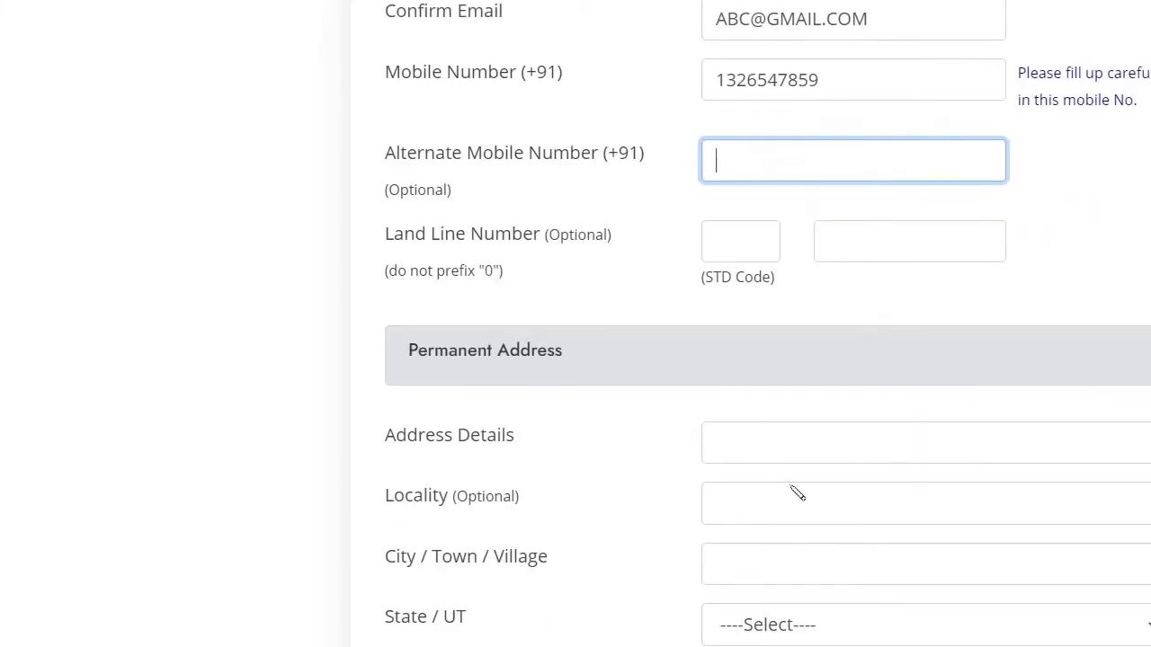
Step: Fill in the permanent address details and locality, and mark present address as the same
{"action": "left_click", "coordinate": [751, 444]}
{"action": "type", "text": "DTYYTKFUJH"}
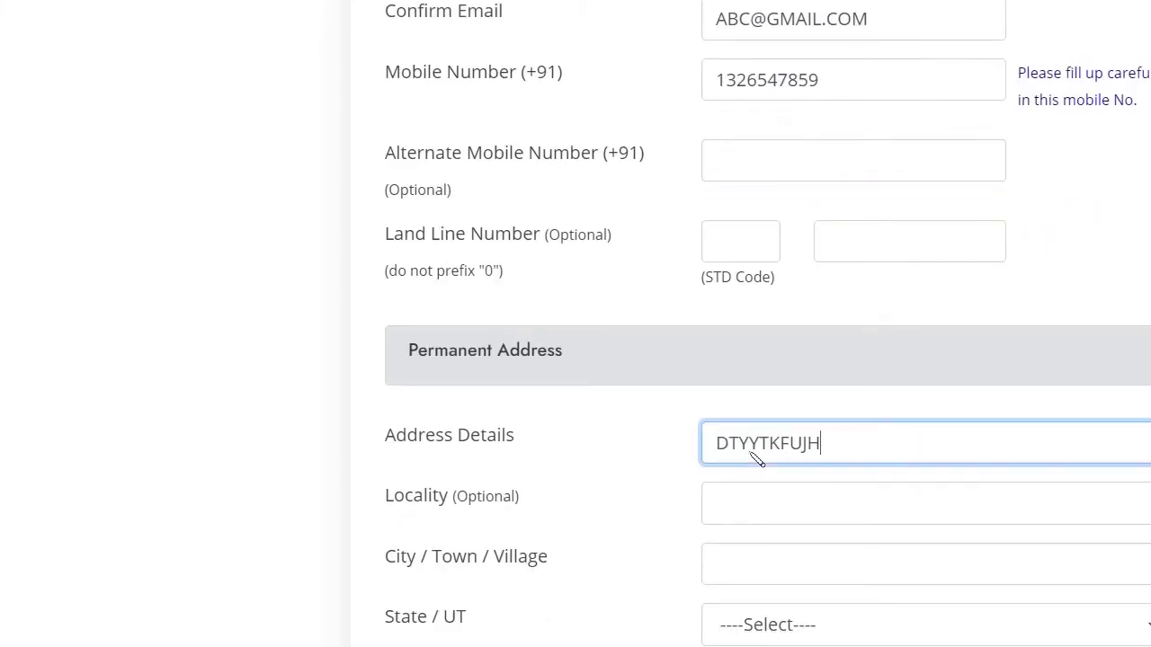
{"action": "type", "text": "BKHO"}
{"action": "left_click", "coordinate": [812, 499]}
{"action": "type", "text": "RFTIYHJHGU"}
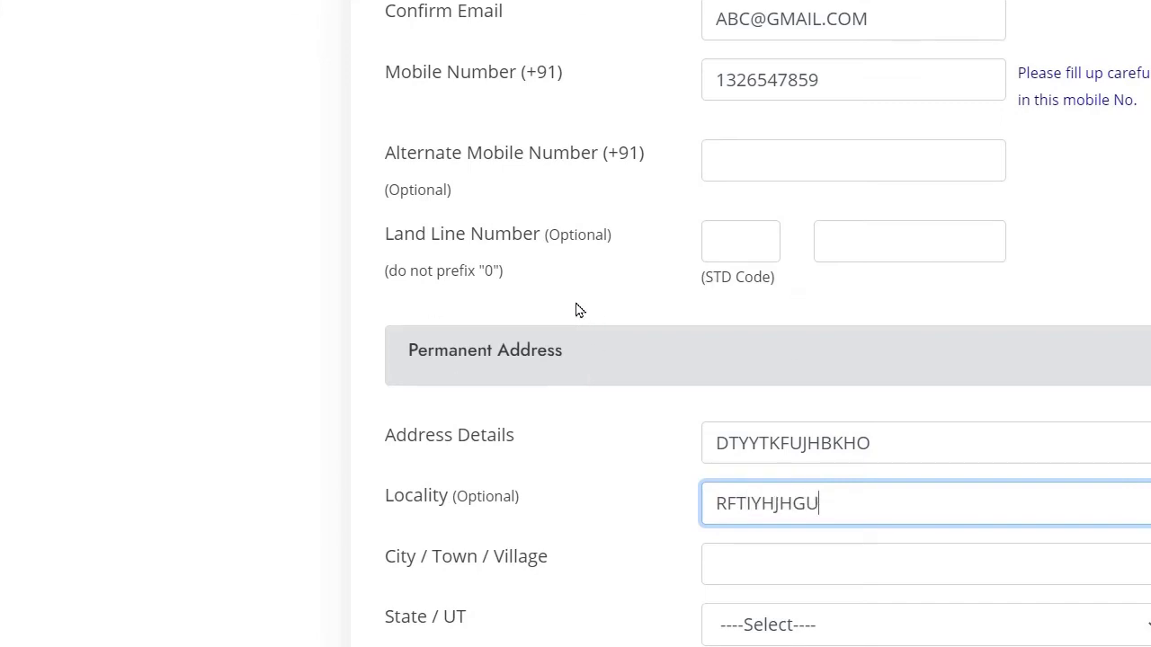
{"action": "scroll", "coordinate": [377, 423], "scroll_direction": "down", "scroll_amount": 5}
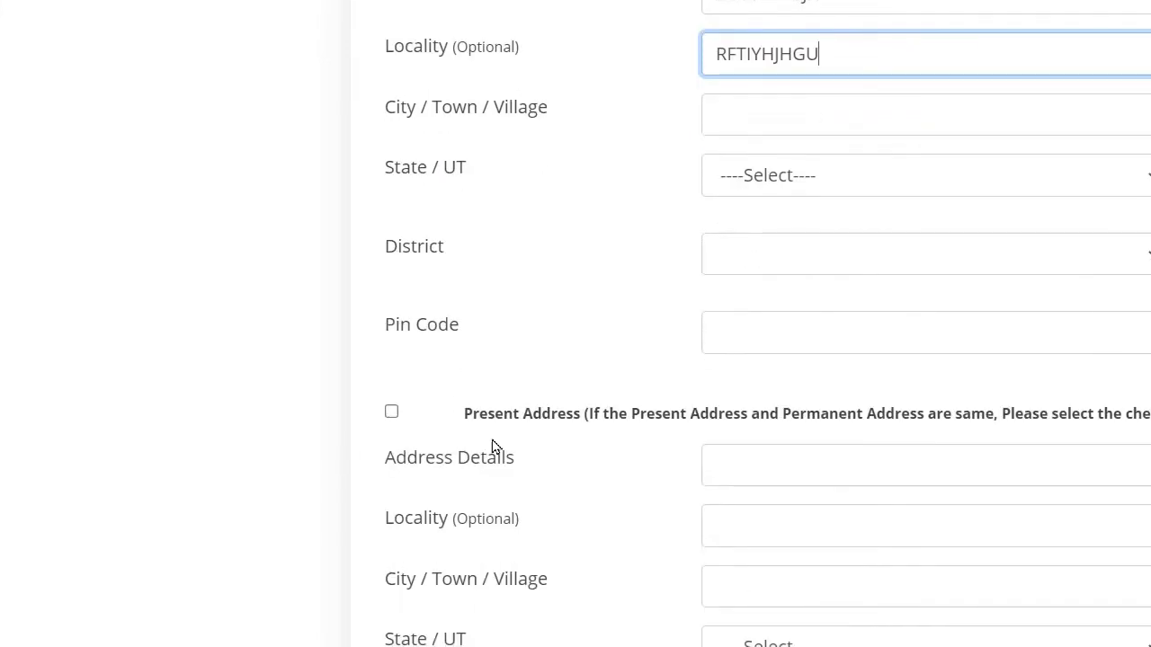
{"action": "scroll", "coordinate": [650, 440], "scroll_direction": "down", "scroll_amount": 1}
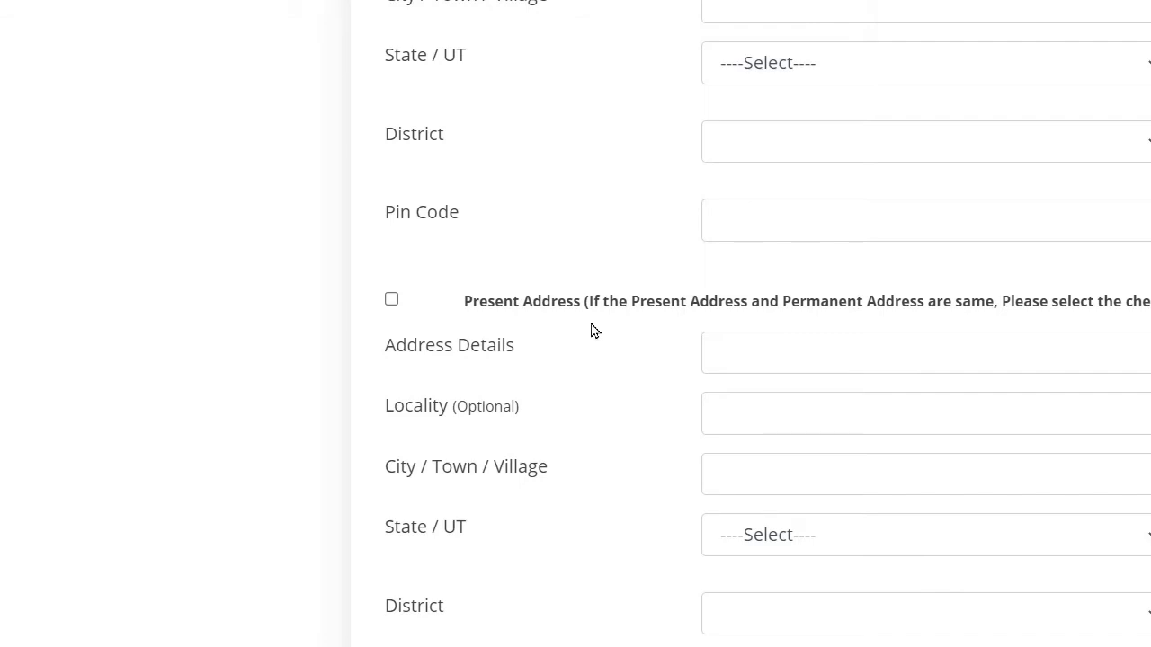
{"action": "scroll", "coordinate": [537, 230], "scroll_direction": "up", "scroll_amount": 2}
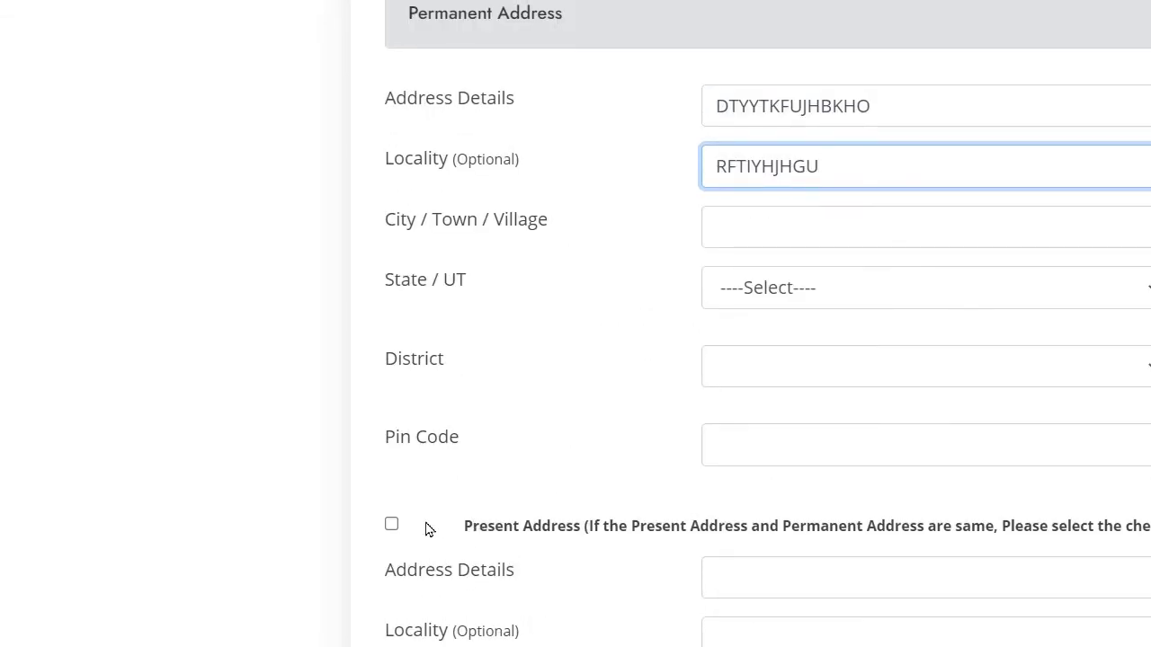
{"action": "left_click", "coordinate": [394, 526]}
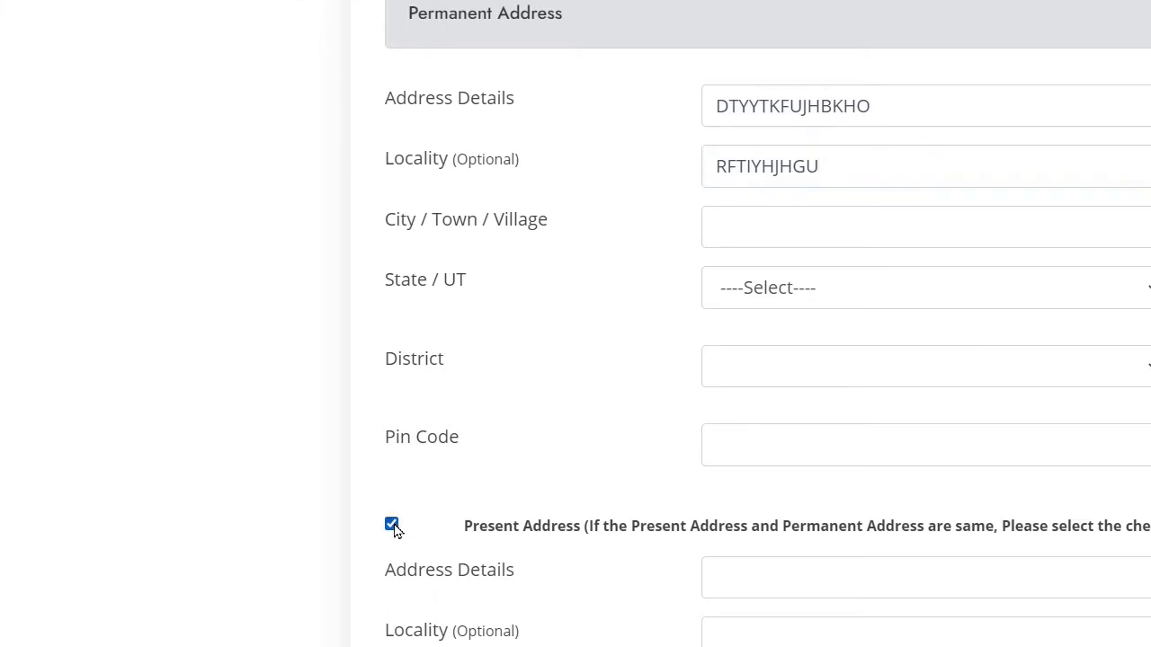
{"action": "scroll", "coordinate": [632, 468], "scroll_direction": "down", "scroll_amount": 1}
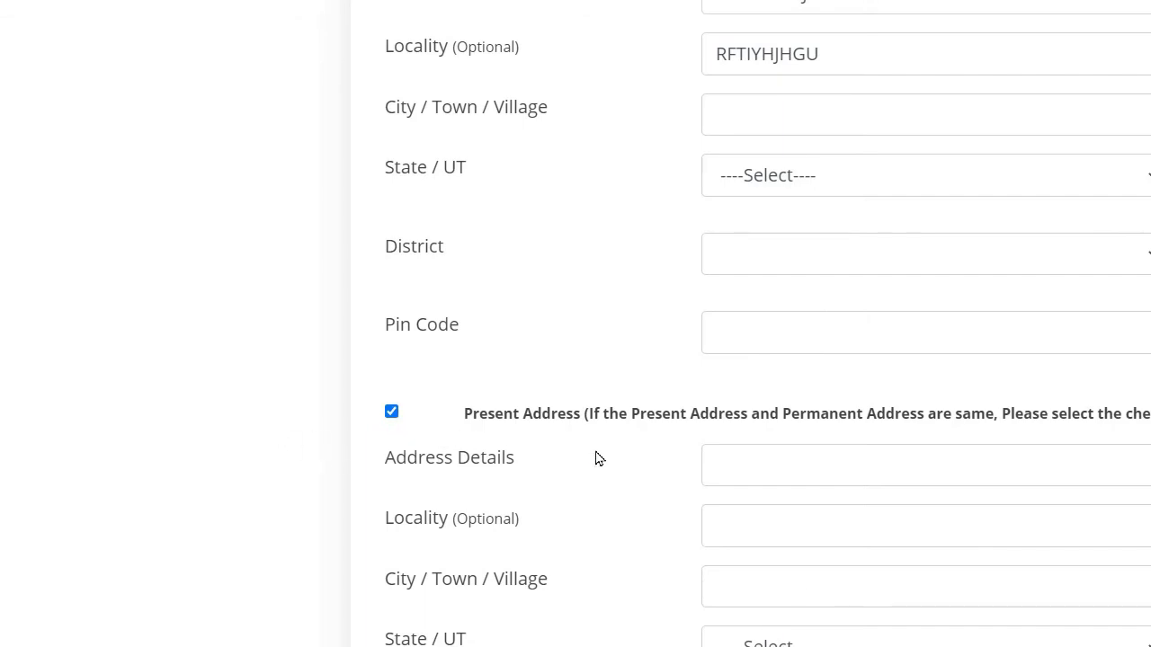
{"action": "scroll", "coordinate": [596, 458], "scroll_direction": "down", "scroll_amount": 4}
{"action": "scroll", "coordinate": [564, 448], "scroll_direction": "down", "scroll_amount": 3}
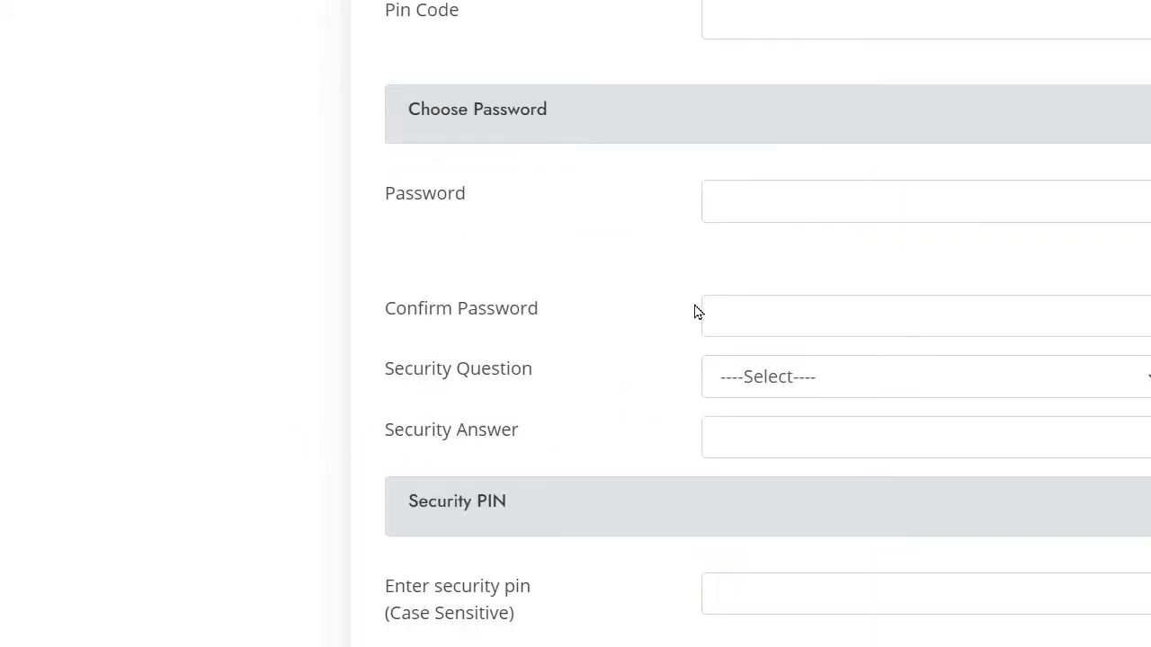
Step: Visit the password, confirm-password, security question and answer fields, leaving them blank
{"action": "left_click", "coordinate": [820, 202]}
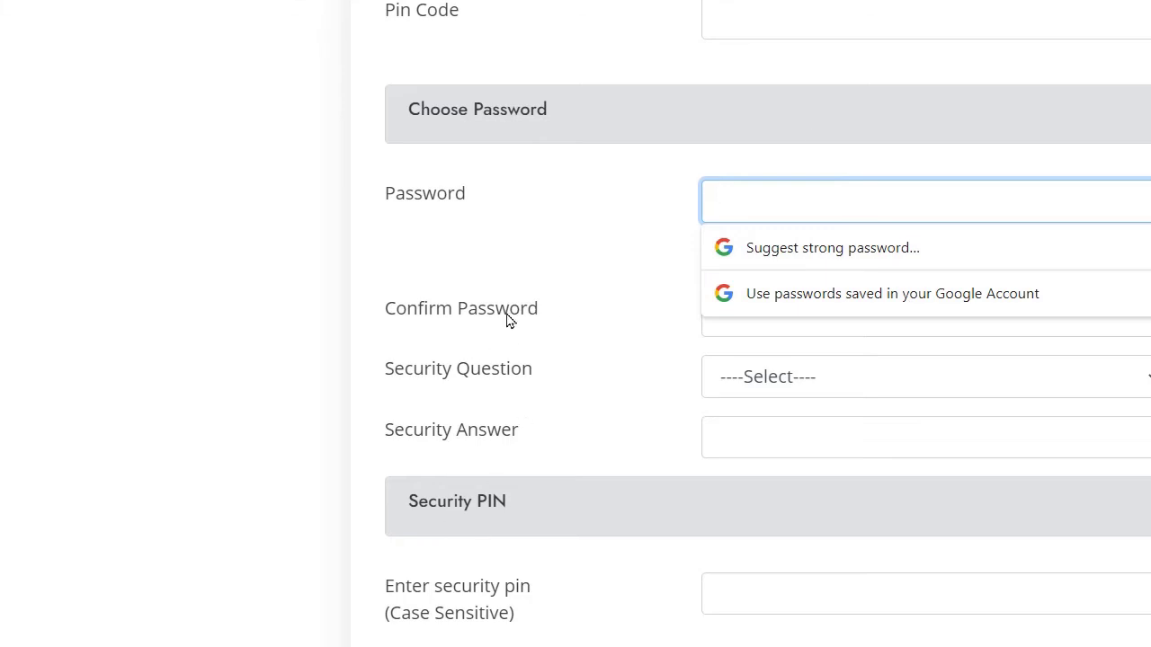
{"action": "left_click", "coordinate": [656, 297]}
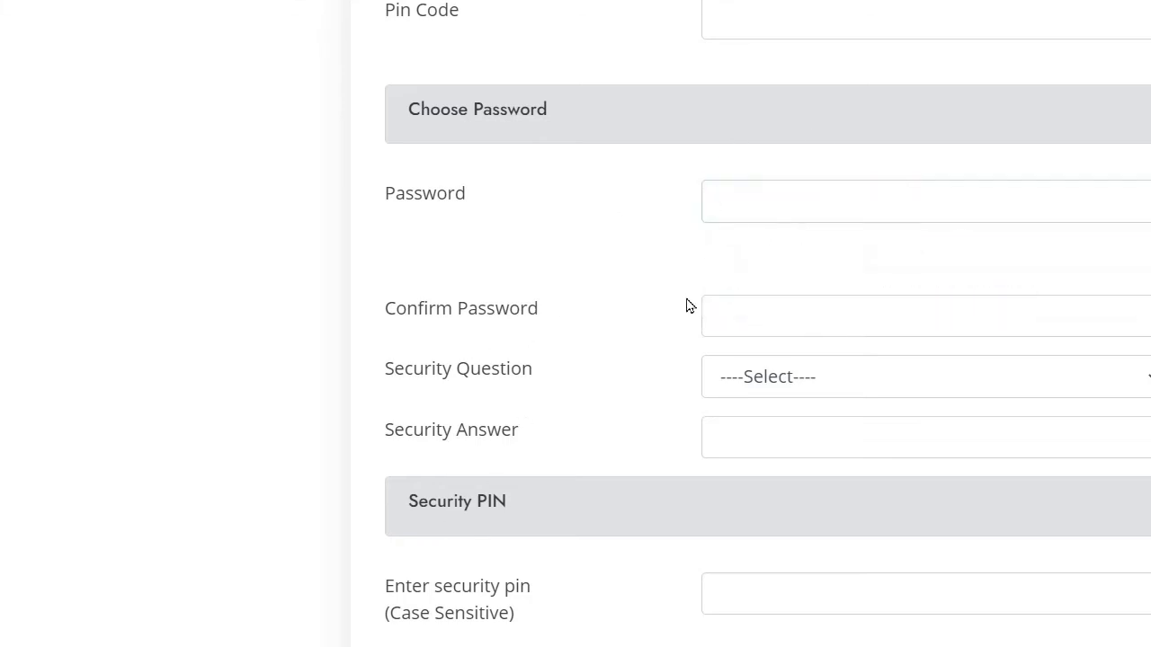
{"action": "left_click", "coordinate": [754, 325]}
{"action": "left_click", "coordinate": [577, 350]}
{"action": "left_click", "coordinate": [863, 383]}
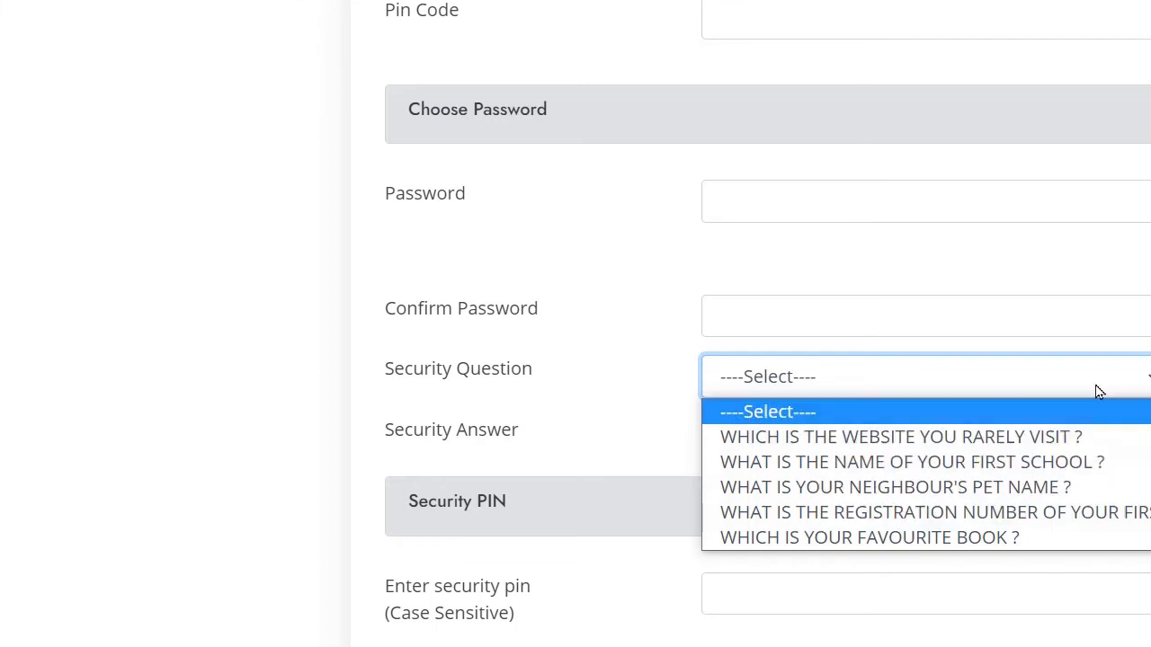
{"action": "left_click", "coordinate": [468, 432]}
{"action": "left_click", "coordinate": [755, 442]}
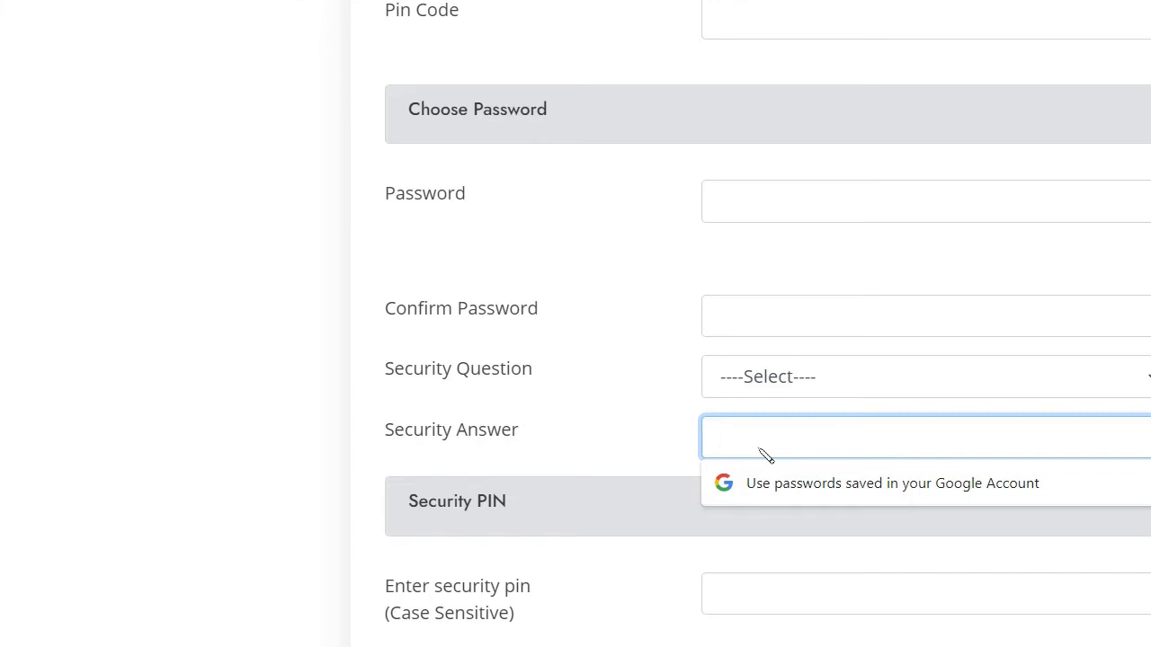
{"action": "scroll", "coordinate": [535, 487], "scroll_direction": "down", "scroll_amount": 3}
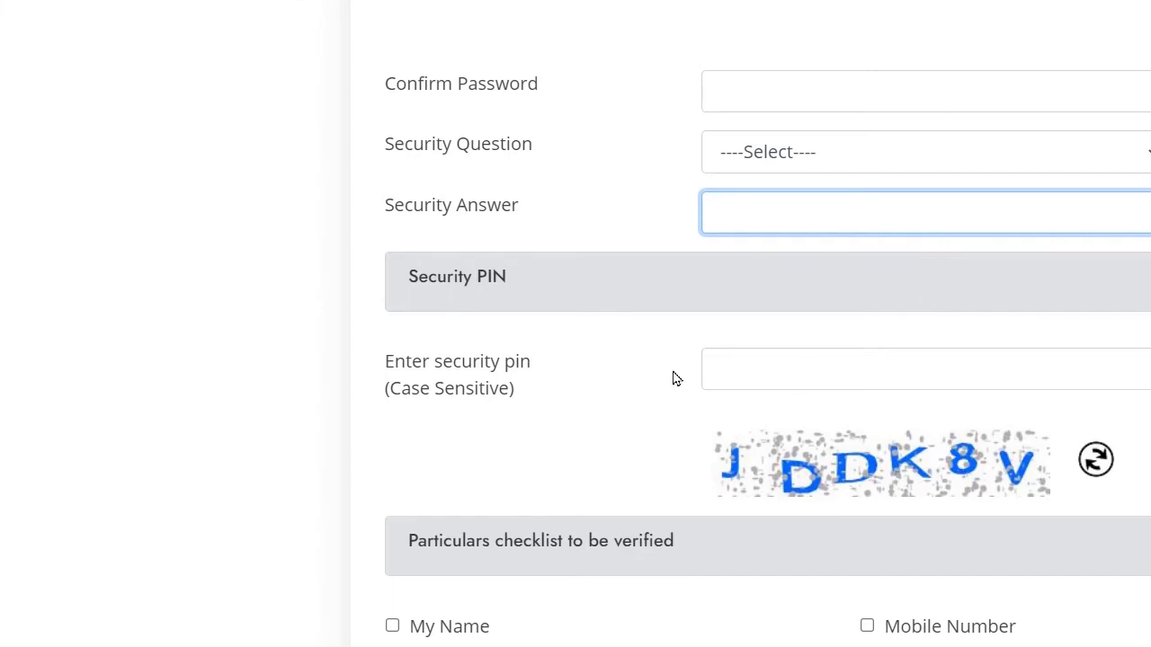
Step: Tick the checklist items for names, date of birth, gender, address and e-mail, plus the terms declaration
{"action": "scroll", "coordinate": [745, 534], "scroll_direction": "down", "scroll_amount": 3}
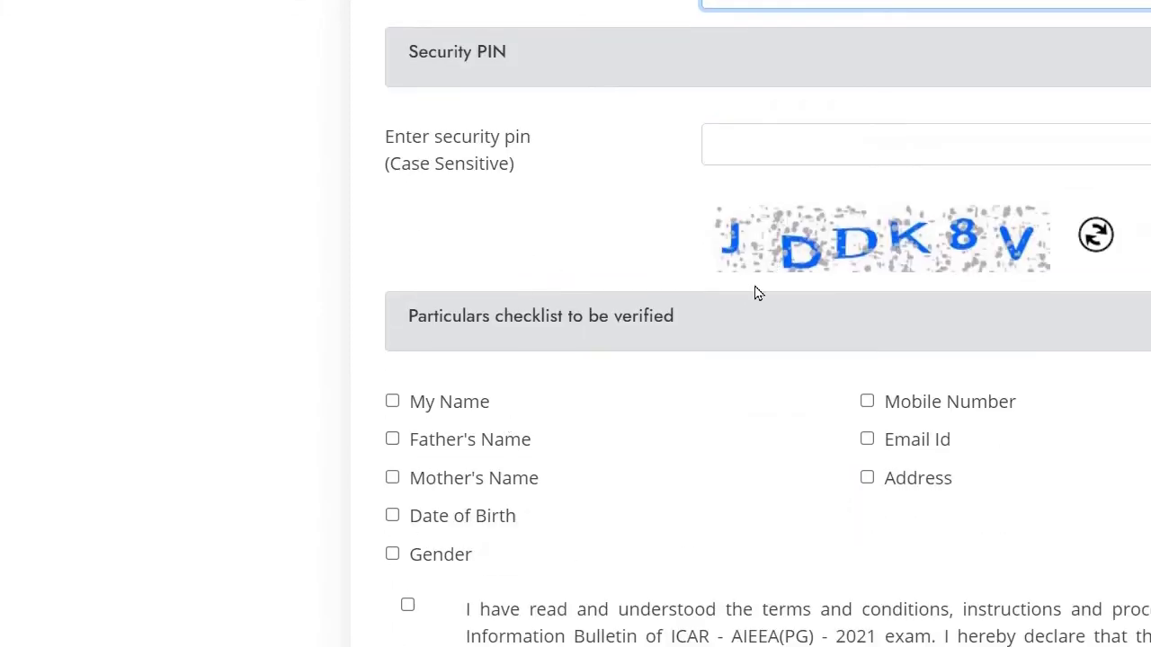
{"action": "left_click", "coordinate": [394, 405]}
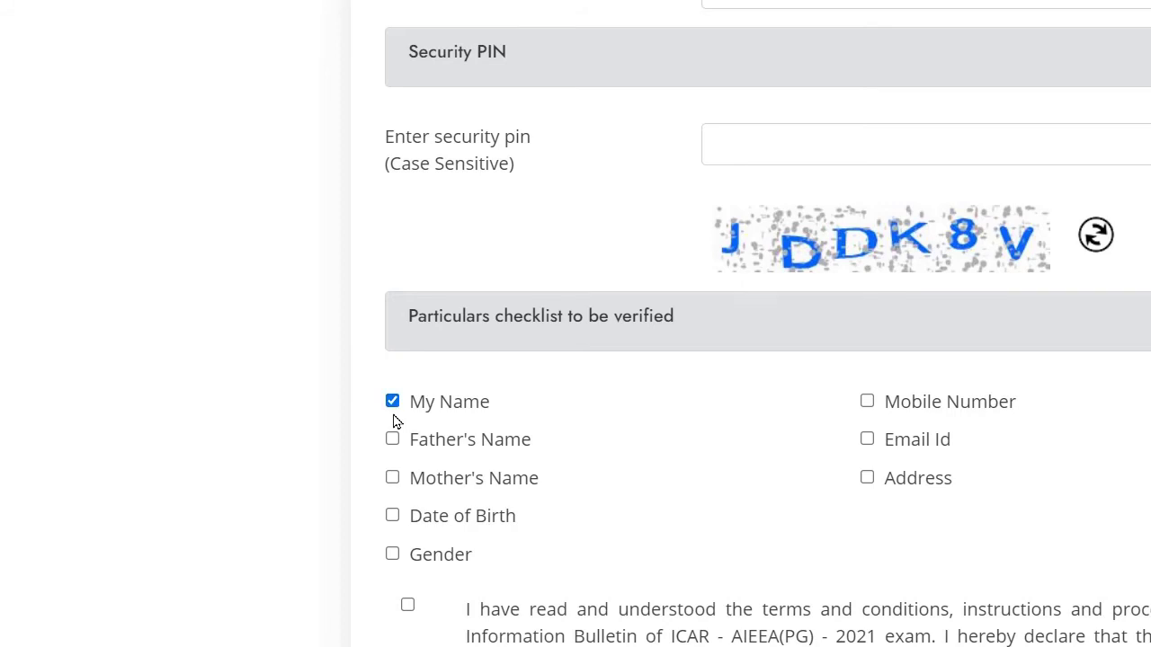
{"action": "left_click", "coordinate": [393, 439]}
{"action": "left_click", "coordinate": [394, 478]}
{"action": "left_click", "coordinate": [394, 516]}
{"action": "left_click", "coordinate": [392, 553]}
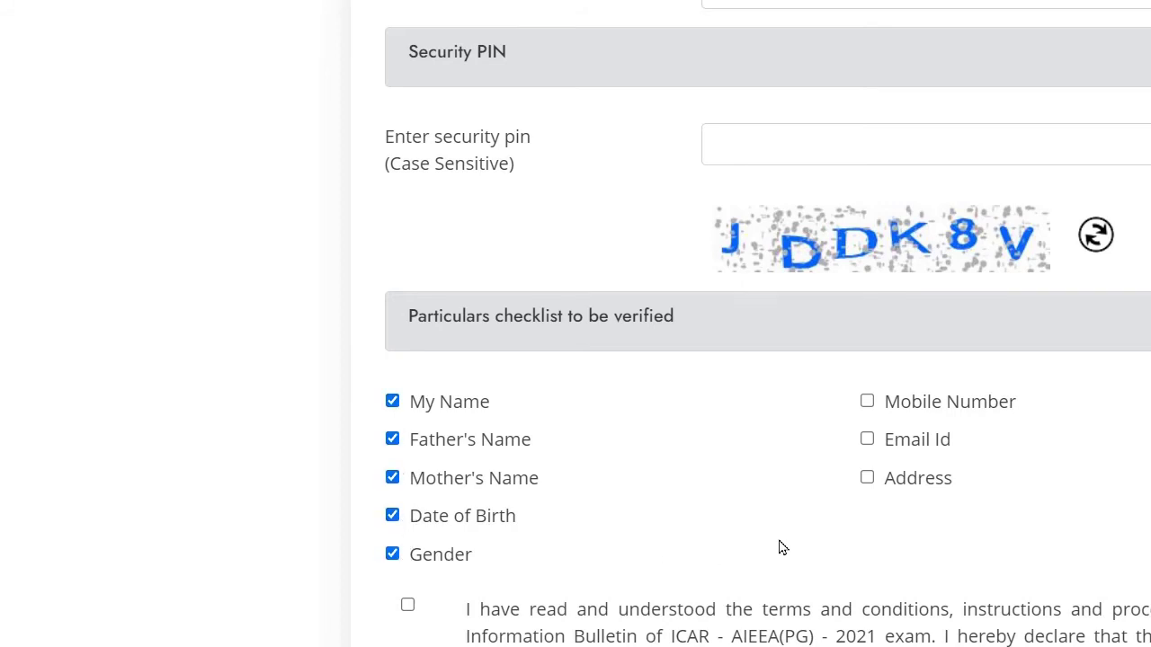
{"action": "left_click", "coordinate": [867, 478]}
{"action": "left_click", "coordinate": [867, 439]}
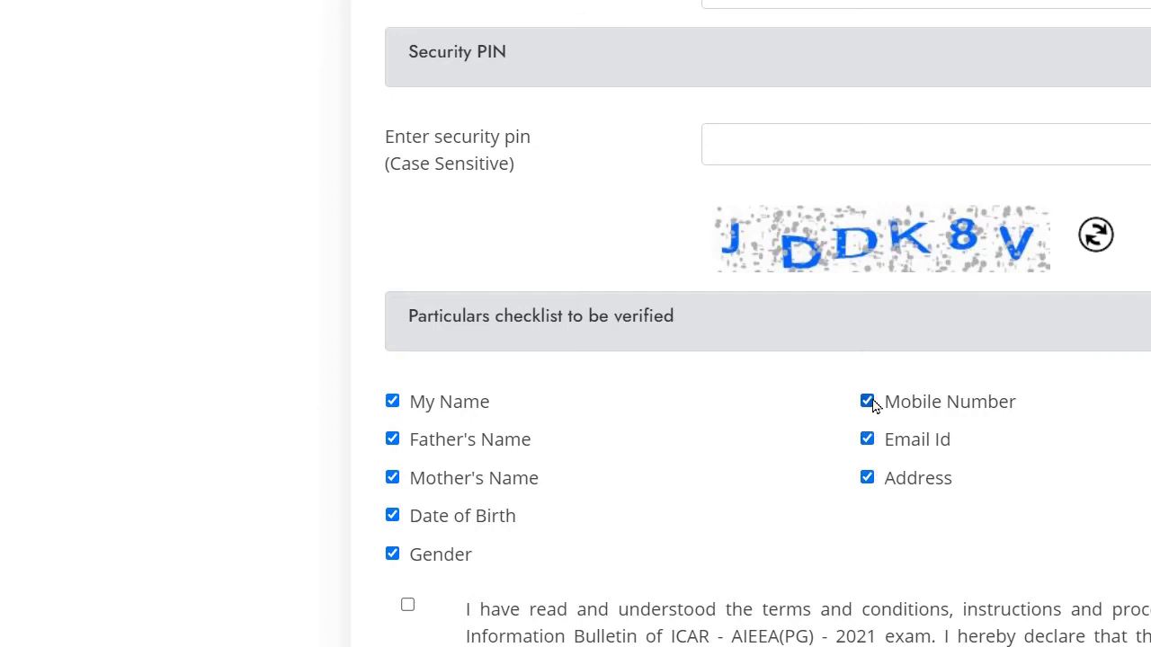
{"action": "scroll", "coordinate": [616, 264], "scroll_direction": "down", "scroll_amount": 2}
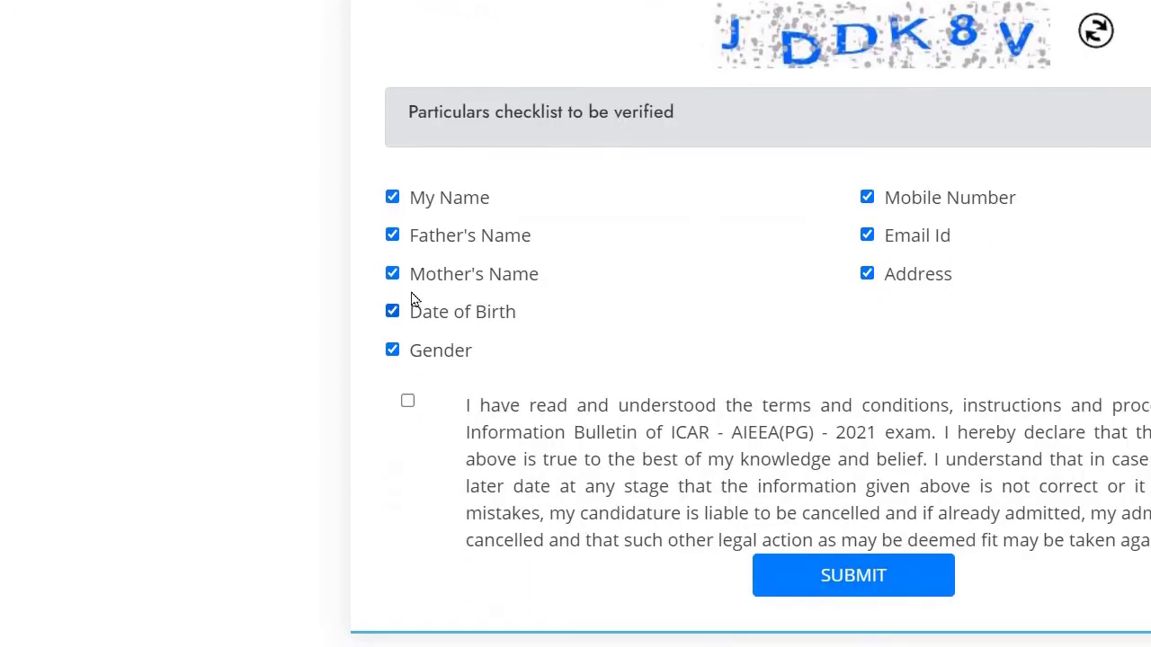
{"action": "left_click", "coordinate": [408, 401]}
Step: Scroll back up to the top of the unsubmitted registration form
{"action": "scroll", "coordinate": [814, 589], "scroll_direction": "up", "scroll_amount": 8}
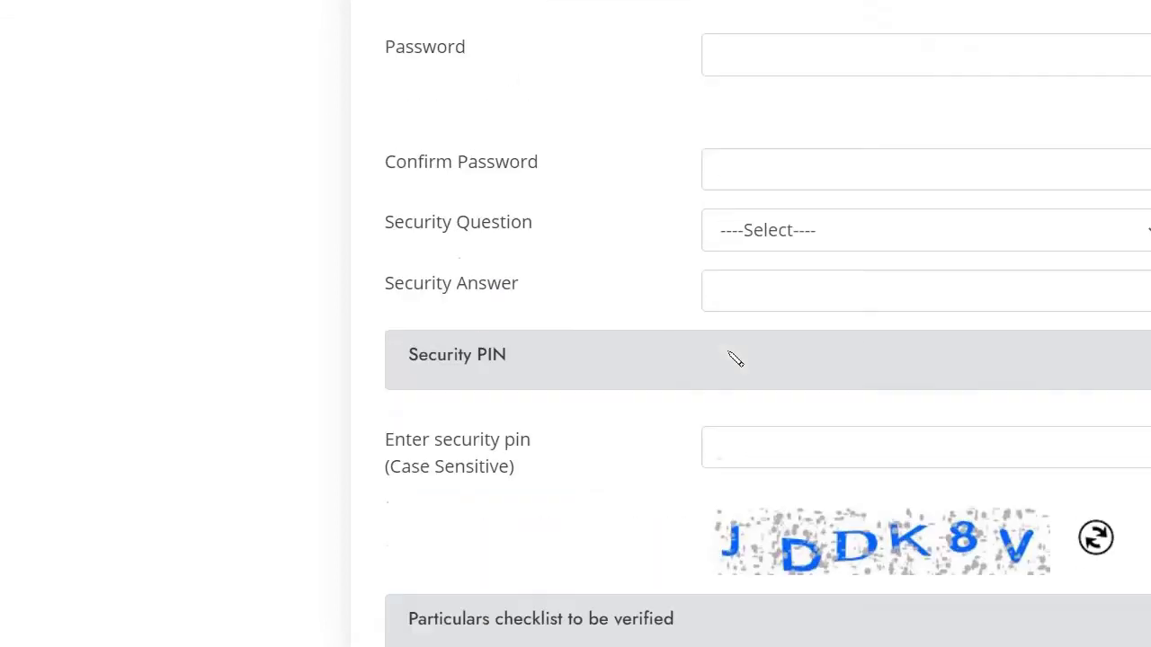
{"action": "scroll", "coordinate": [775, 475], "scroll_direction": "up", "scroll_amount": 3}
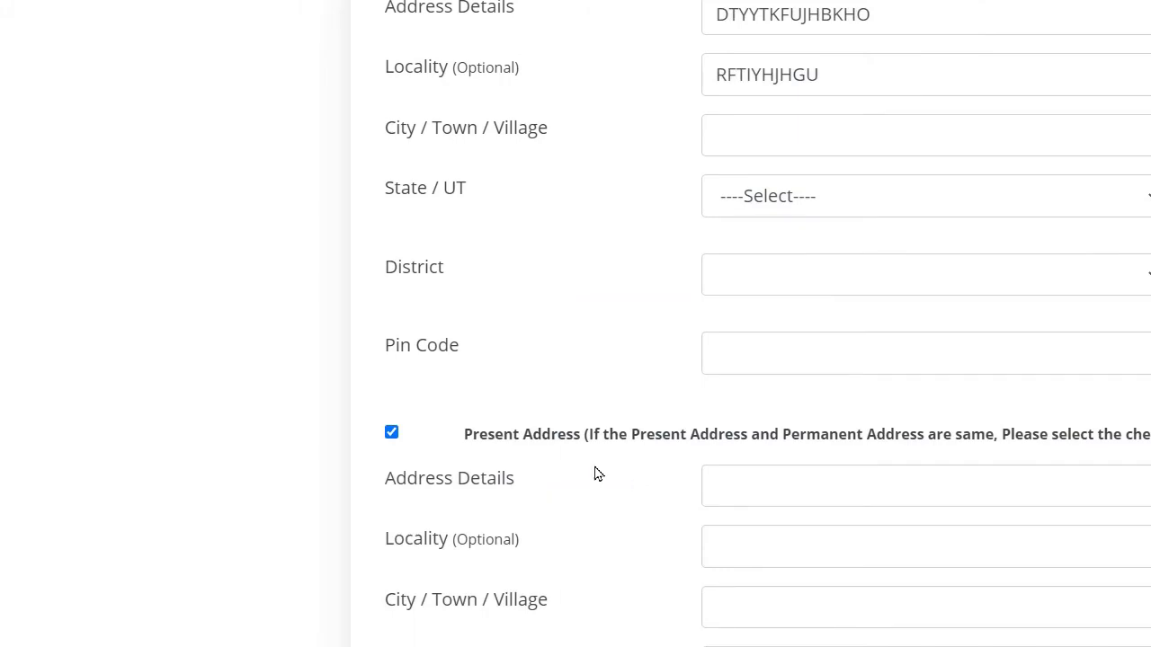
{"action": "scroll", "coordinate": [834, 184], "scroll_direction": "up", "scroll_amount": 5}
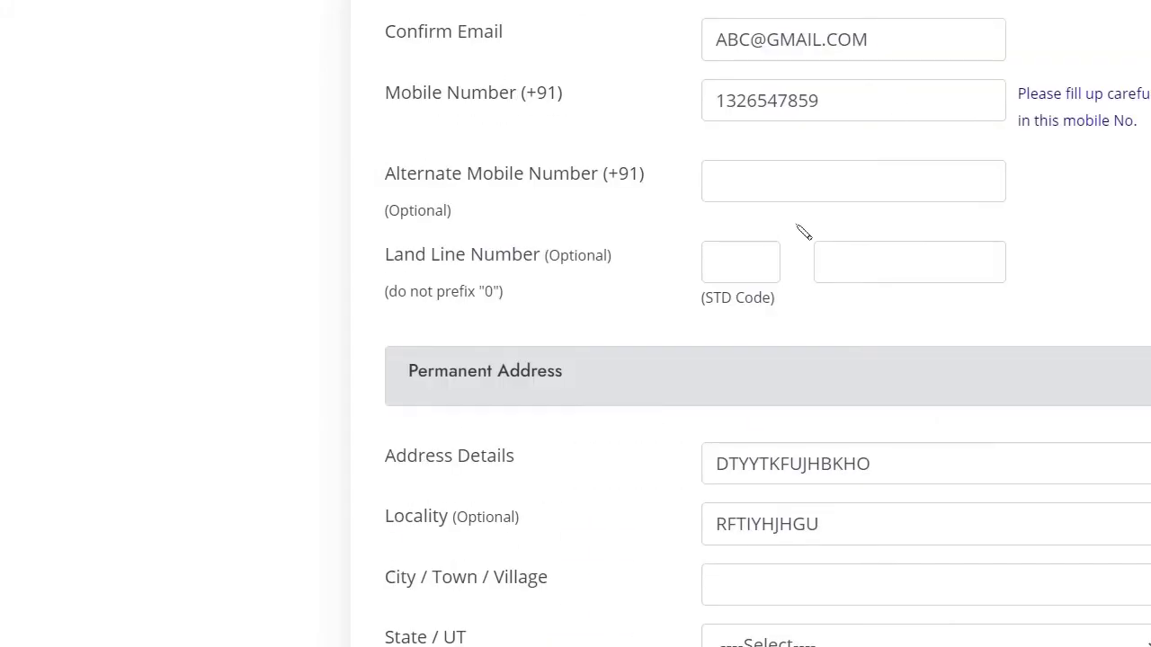
{"action": "scroll", "coordinate": [753, 326], "scroll_direction": "up", "scroll_amount": 5}
{"action": "scroll", "coordinate": [796, 97], "scroll_direction": "up", "scroll_amount": 3}
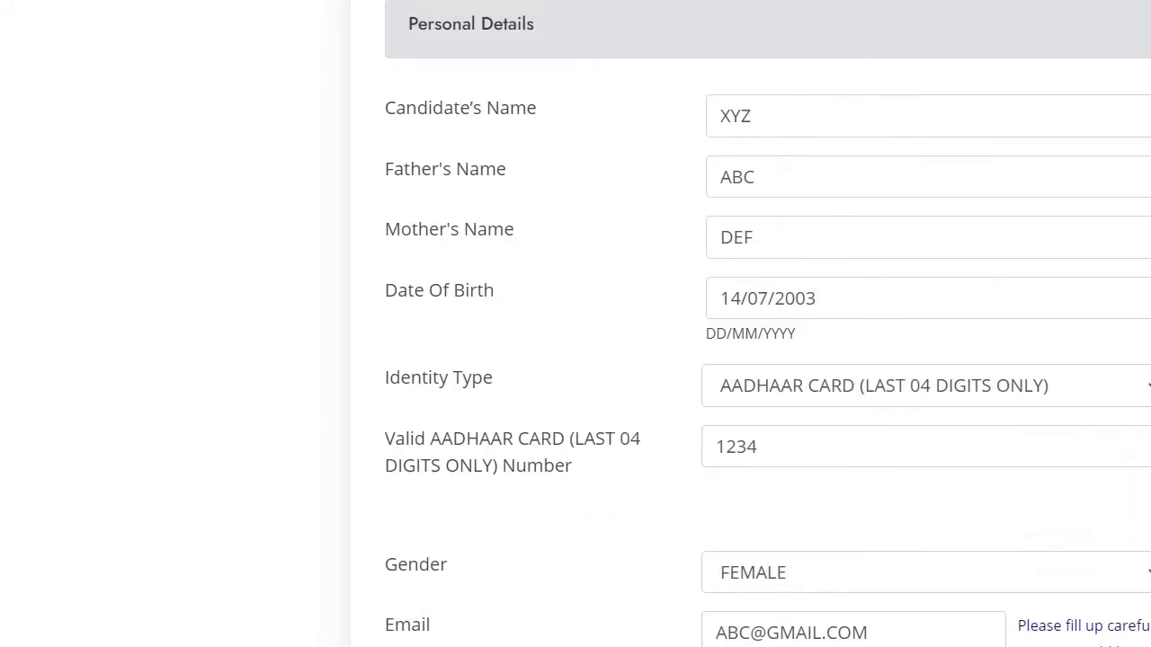
{"action": "scroll", "coordinate": [899, 552], "scroll_direction": "up", "scroll_amount": 6}
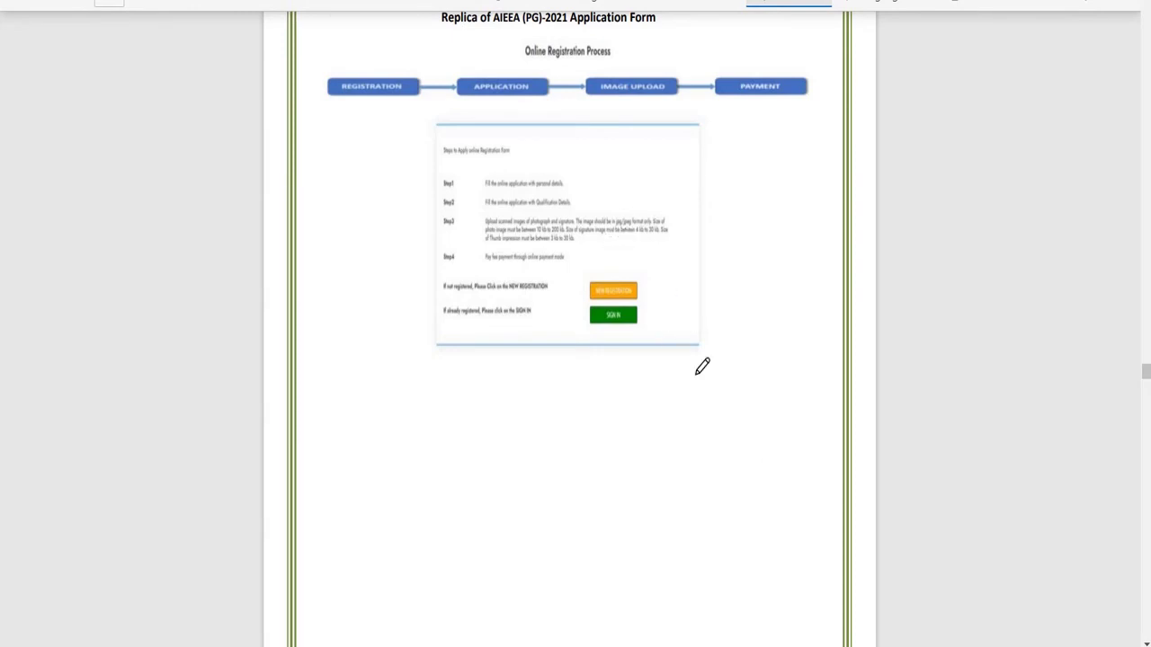
Step: Scroll through the bulletin's replica form pages and circle the SUBMIT button in blue ink
{"action": "scroll", "coordinate": [648, 410], "scroll_direction": "down", "scroll_amount": 1}
{"action": "scroll", "coordinate": [648, 410], "scroll_direction": "down", "scroll_amount": 7}
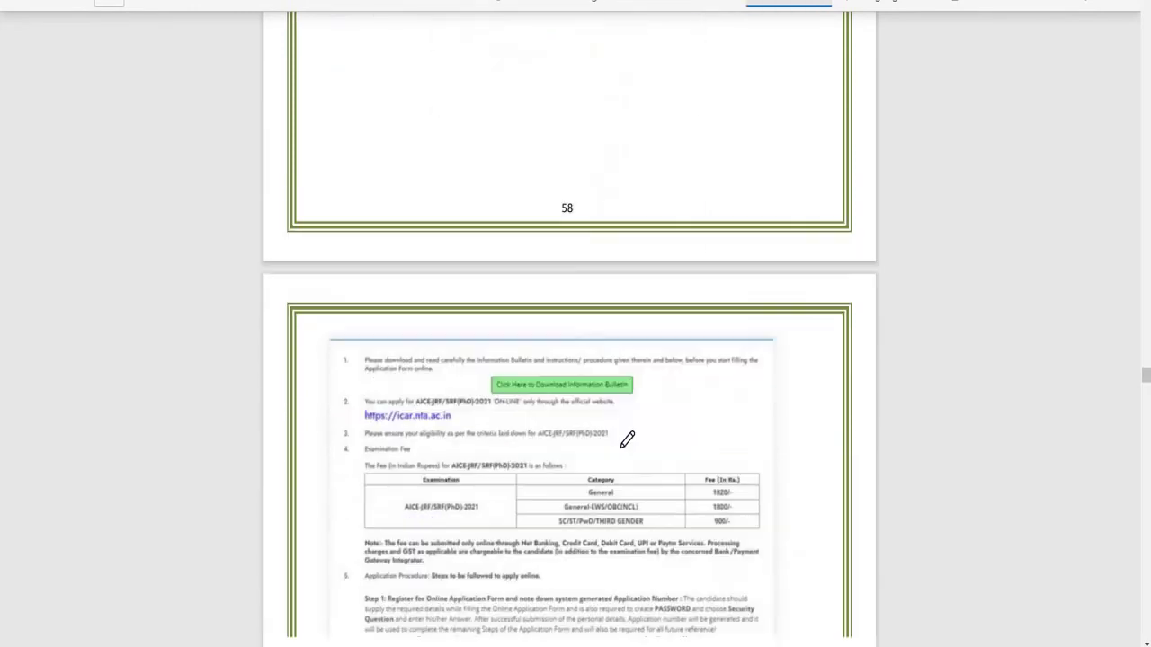
{"action": "scroll", "coordinate": [449, 349], "scroll_direction": "down", "scroll_amount": 1}
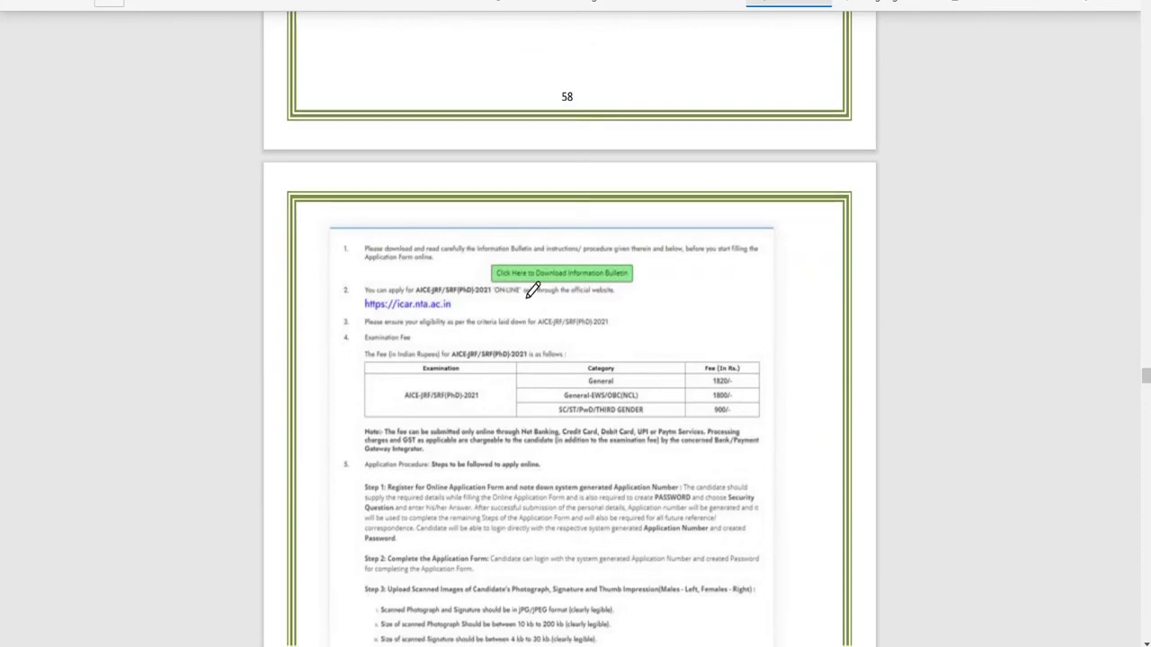
{"action": "scroll", "coordinate": [722, 350], "scroll_direction": "down", "scroll_amount": 4}
{"action": "scroll", "coordinate": [718, 212], "scroll_direction": "down", "scroll_amount": 14}
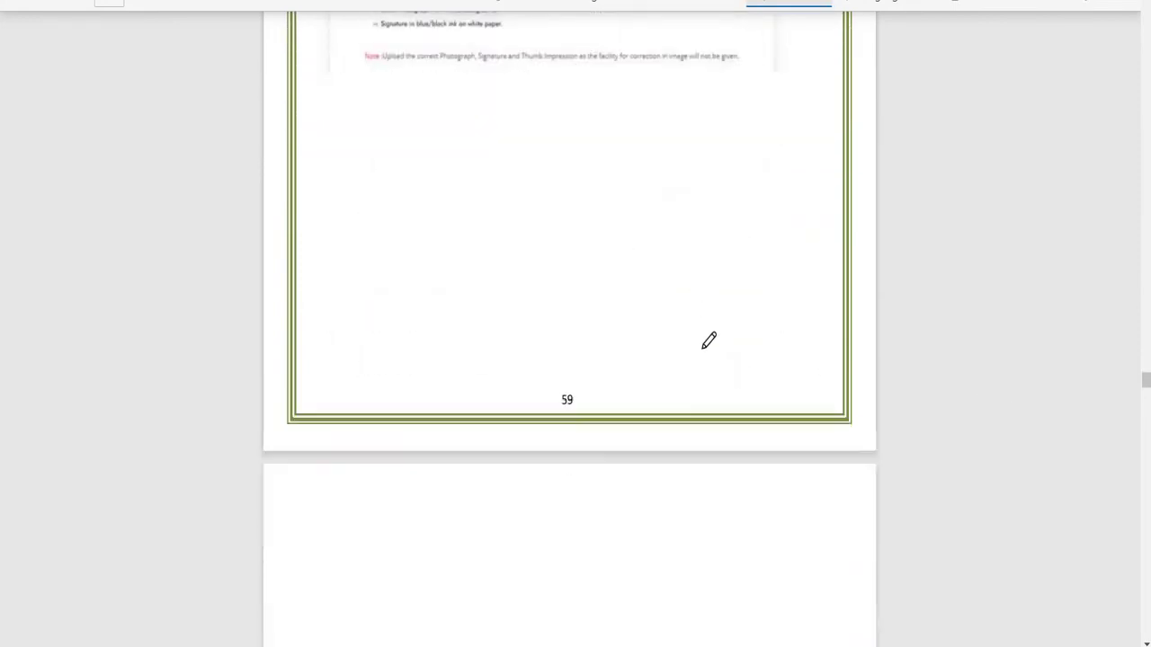
{"action": "scroll", "coordinate": [634, 288], "scroll_direction": "down", "scroll_amount": 7}
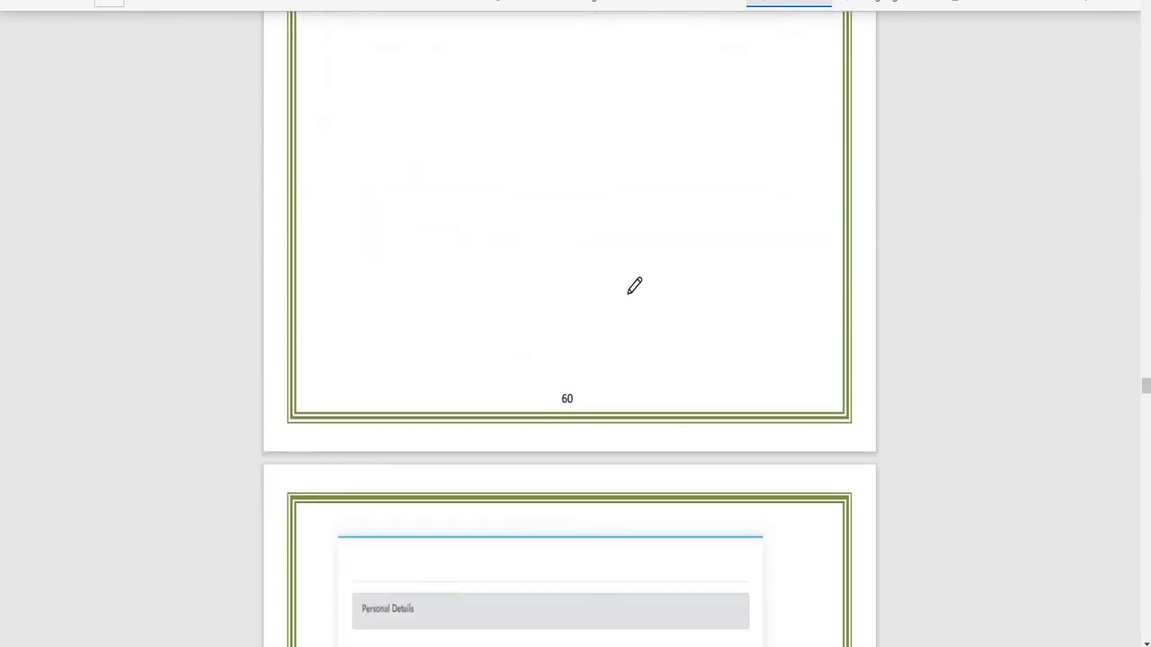
{"action": "scroll", "coordinate": [632, 280], "scroll_direction": "down", "scroll_amount": 9}
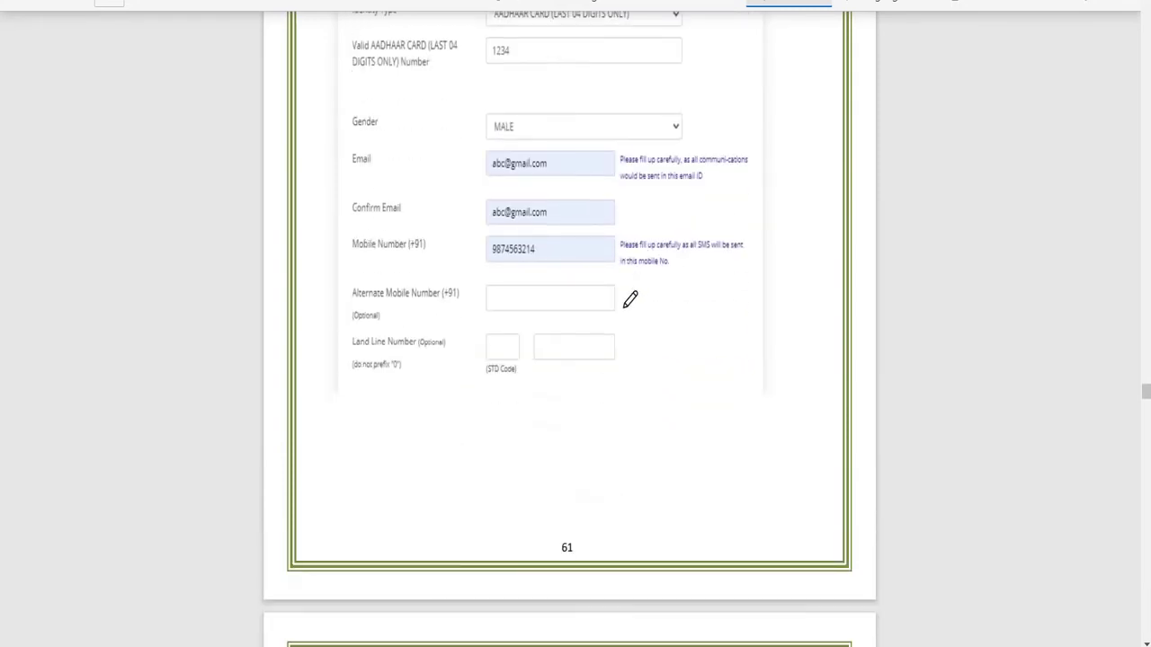
{"action": "scroll", "coordinate": [615, 293], "scroll_direction": "down", "scroll_amount": 12}
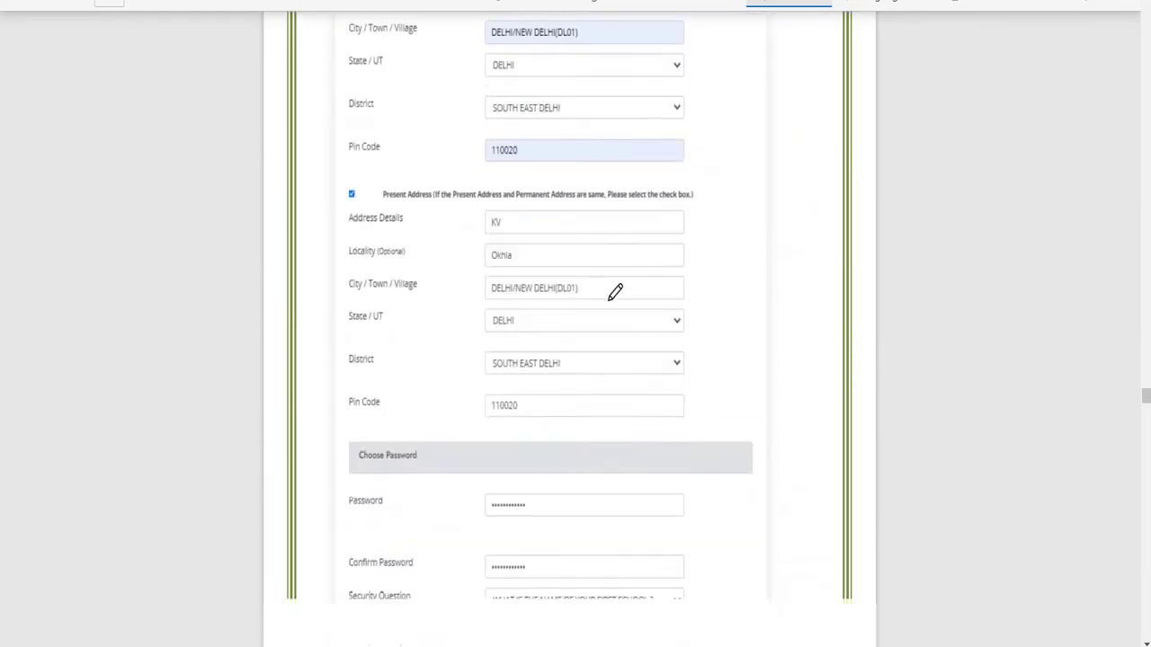
{"action": "scroll", "coordinate": [612, 289], "scroll_direction": "down", "scroll_amount": 3}
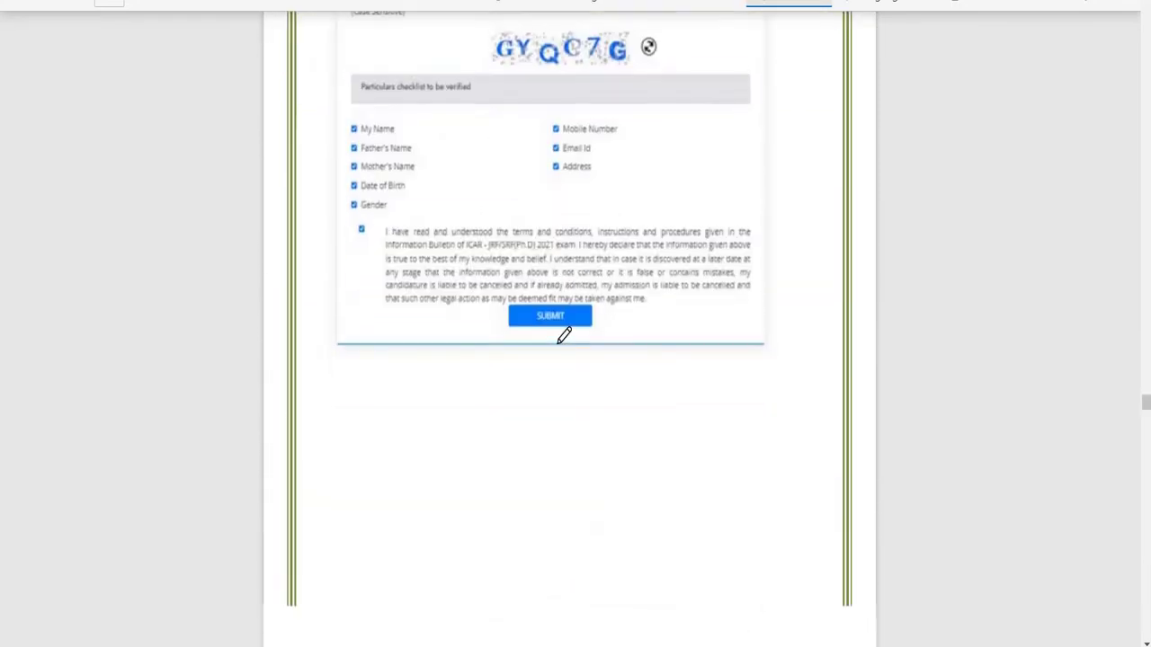
{"action": "left_click_drag", "start_coordinate": [596, 354], "coordinate": [691, 315]}
Step: Circle the CONFIRM DETAILS button on page 64 in blue ink
{"action": "scroll", "coordinate": [700, 319], "scroll_direction": "down", "scroll_amount": 6}
{"action": "scroll", "coordinate": [697, 317], "scroll_direction": "down", "scroll_amount": 3}
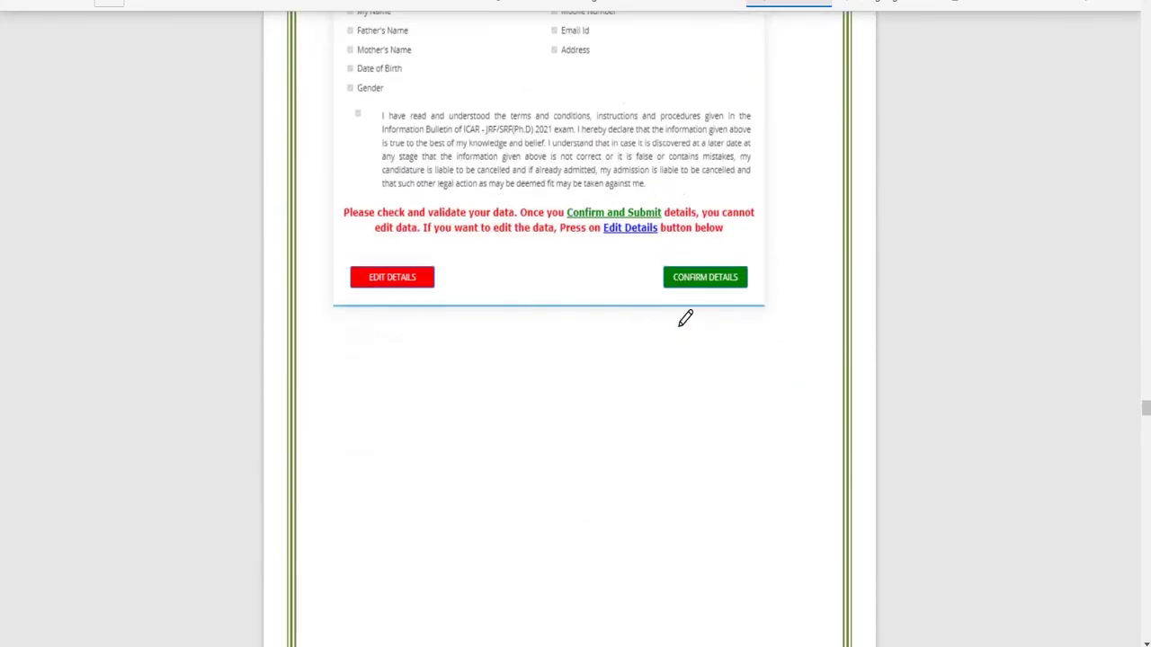
{"action": "scroll", "coordinate": [665, 326], "scroll_direction": "down", "scroll_amount": 7}
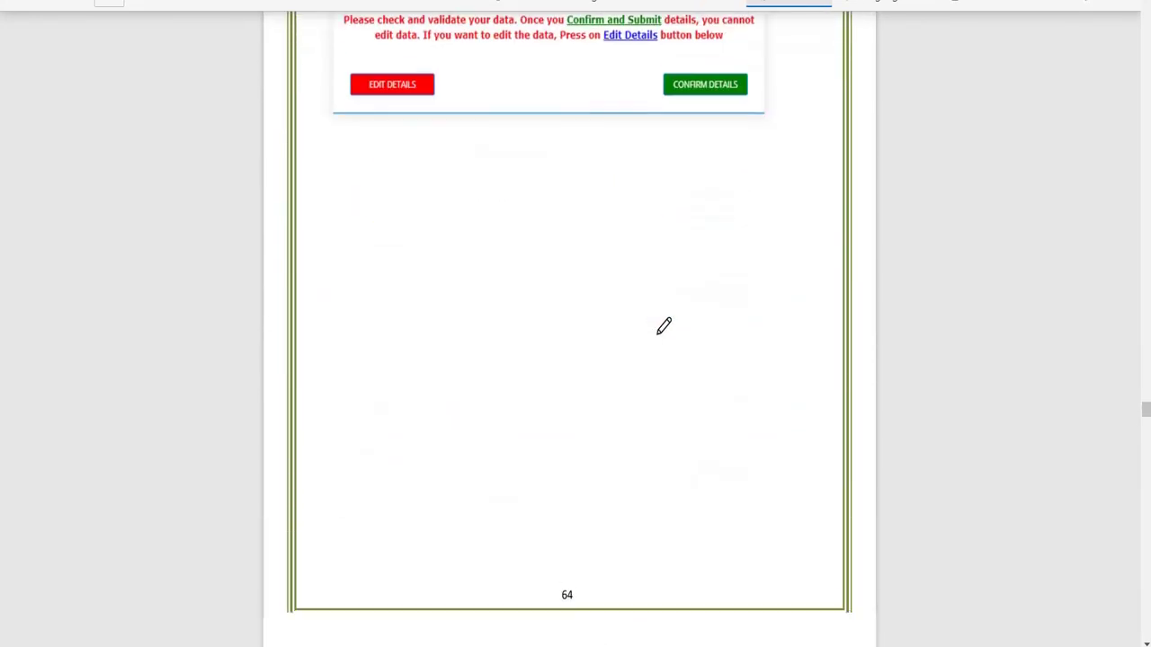
{"action": "scroll", "coordinate": [663, 326], "scroll_direction": "up", "scroll_amount": 7}
{"action": "scroll", "coordinate": [584, 173], "scroll_direction": "up", "scroll_amount": 13}
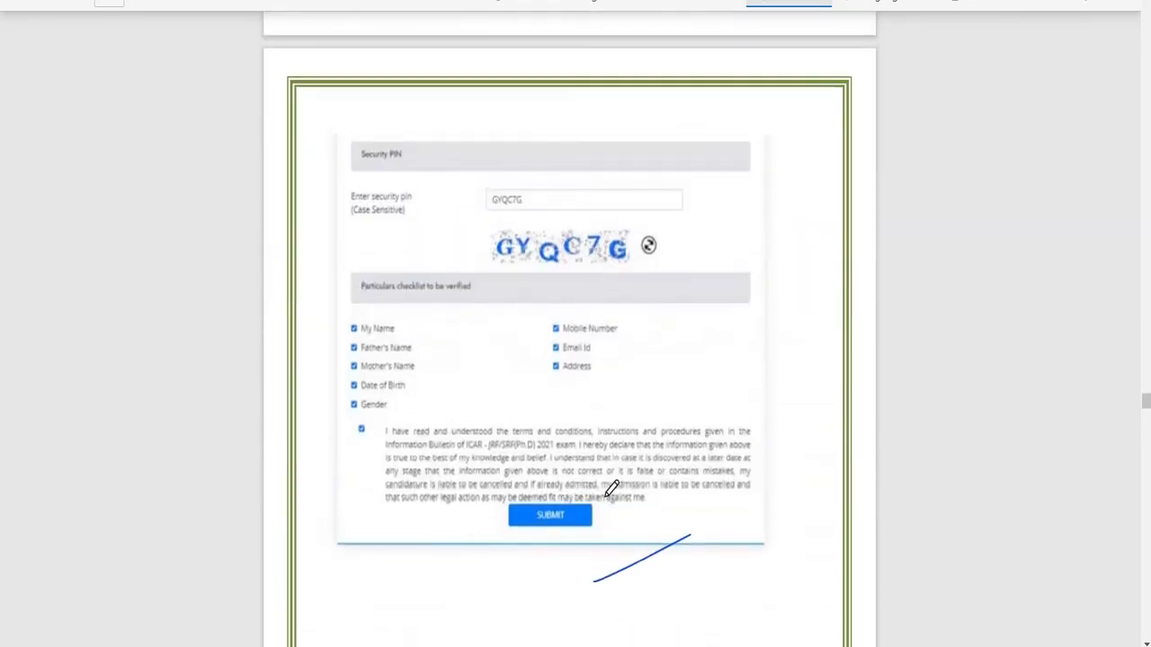
{"action": "mouse_move", "coordinate": [601, 494]}
{"action": "left_mouse_down"}
{"action": "mouse_move", "coordinate": [529, 496]}
{"action": "mouse_move", "coordinate": [589, 526]}
{"action": "left_mouse_up"}
{"action": "scroll", "coordinate": [595, 489], "scroll_direction": "down", "scroll_amount": 3}
{"action": "scroll", "coordinate": [595, 490], "scroll_direction": "down", "scroll_amount": 6}
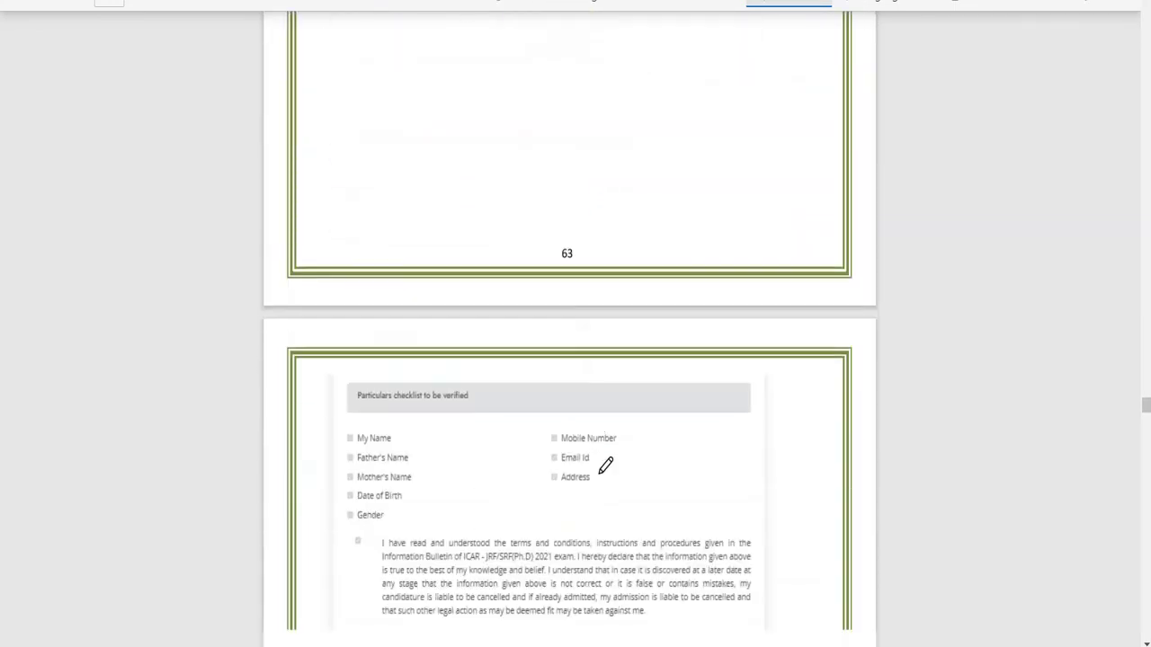
{"action": "mouse_move", "coordinate": [737, 223]}
{"action": "left_mouse_down"}
{"action": "mouse_move", "coordinate": [729, 232]}
{"action": "mouse_move", "coordinate": [758, 332]}
{"action": "mouse_move", "coordinate": [745, 224]}
{"action": "left_mouse_up"}
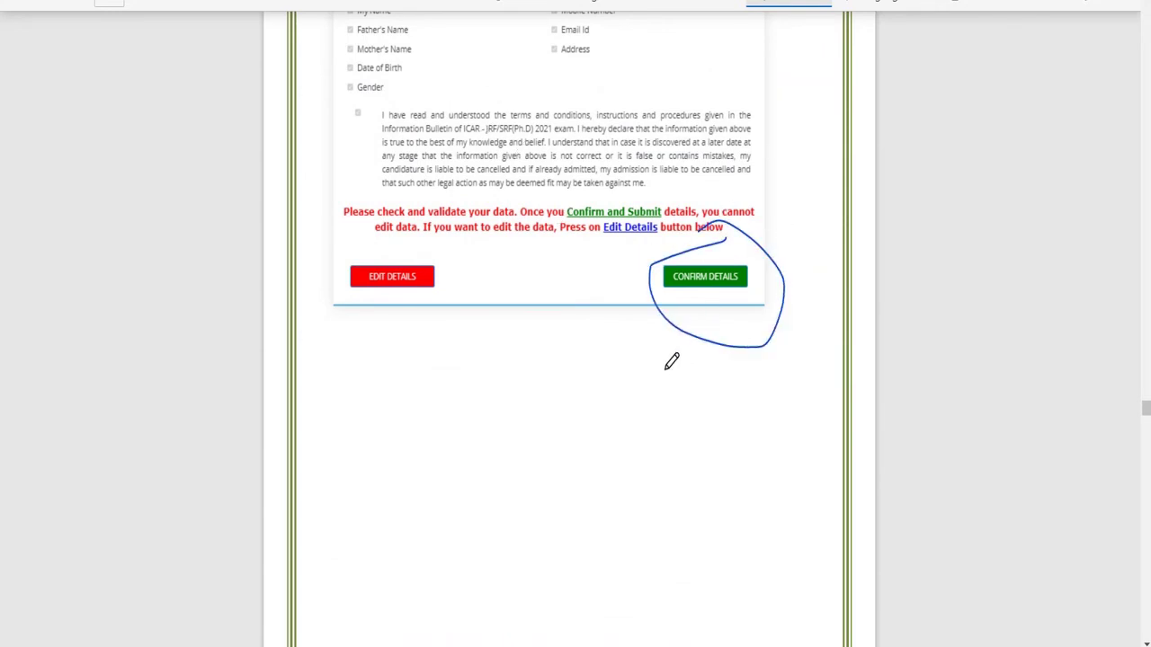
{"action": "scroll", "coordinate": [820, 434], "scroll_direction": "up", "scroll_amount": 2}
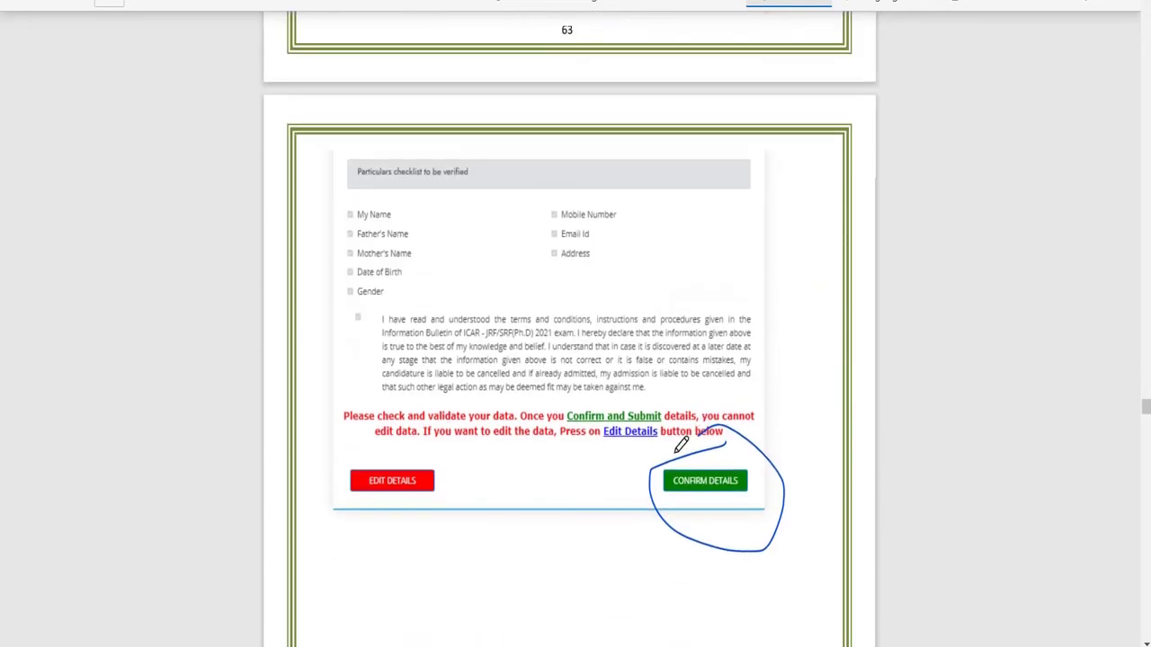
Step: Circle and underline the generated application number on page 65 in blue ink
{"action": "scroll", "coordinate": [681, 432], "scroll_direction": "down", "scroll_amount": 10}
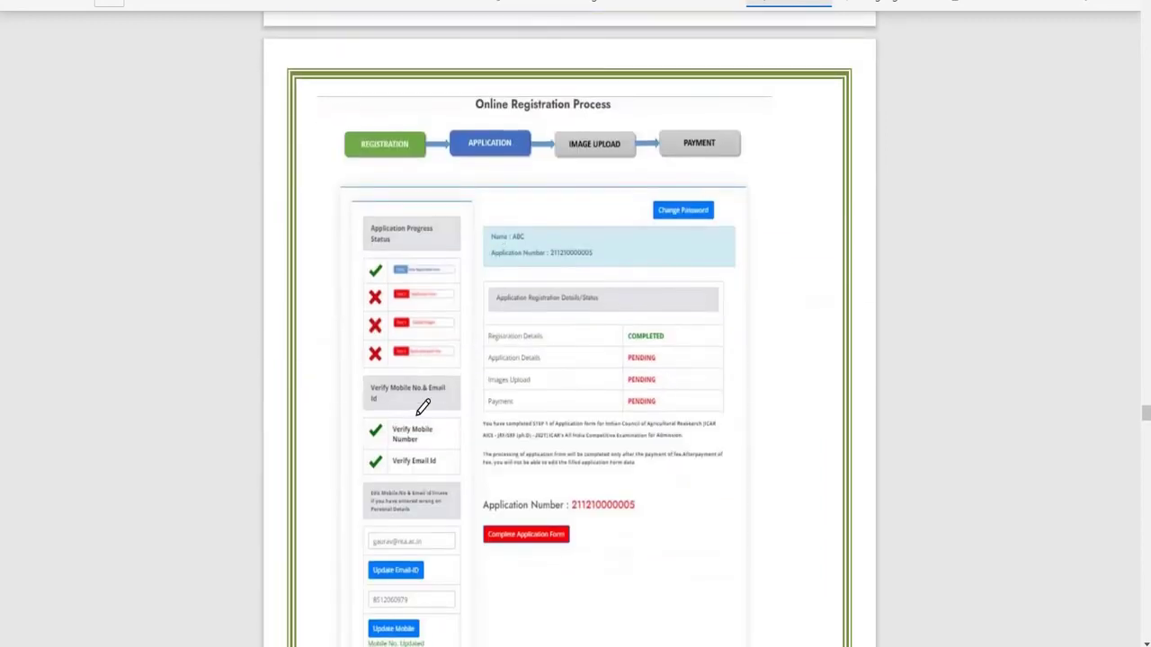
{"action": "scroll", "coordinate": [423, 229], "scroll_direction": "up", "scroll_amount": 2}
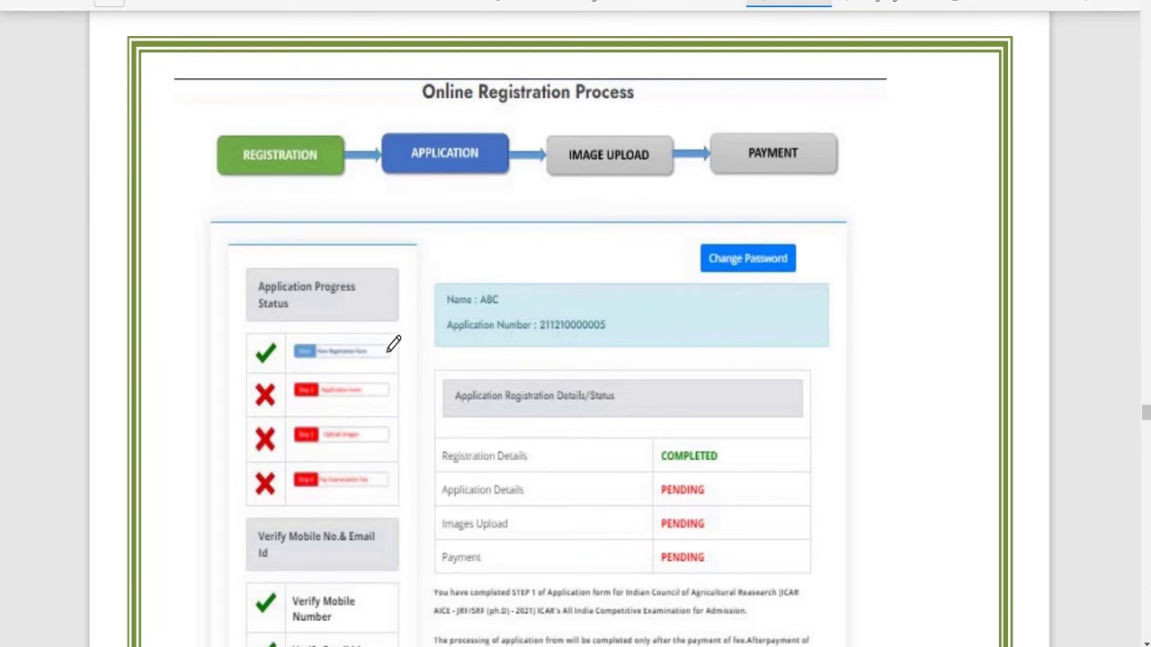
{"action": "scroll", "coordinate": [393, 344], "scroll_direction": "down", "scroll_amount": 2}
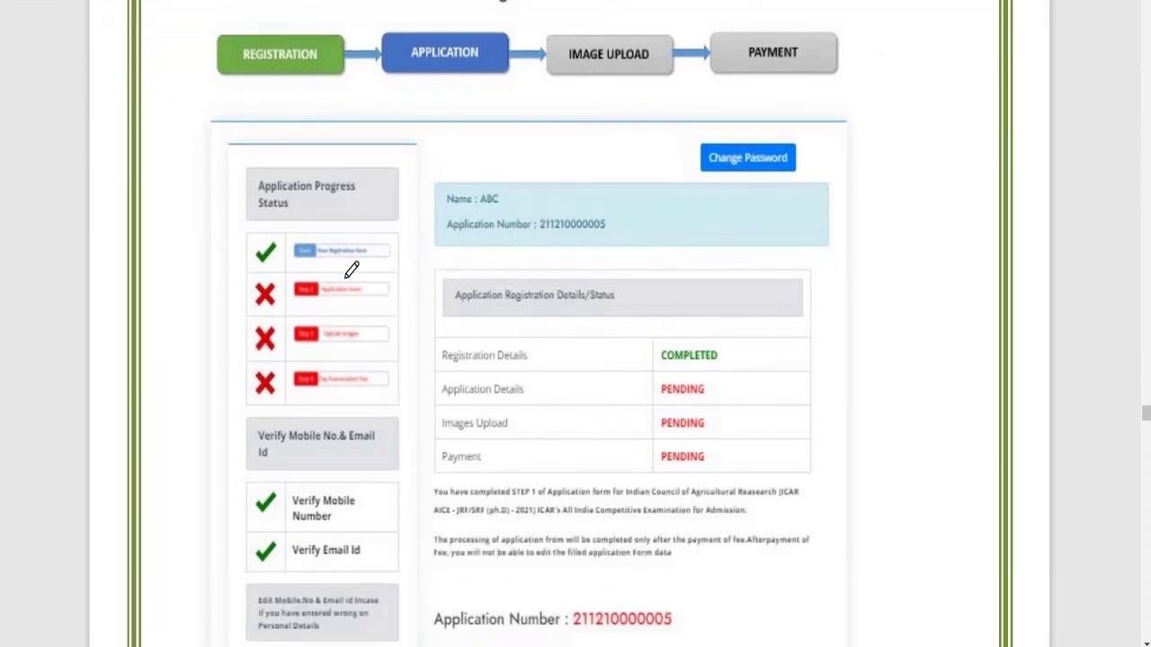
{"action": "scroll", "coordinate": [788, 245], "scroll_direction": "down", "scroll_amount": 2}
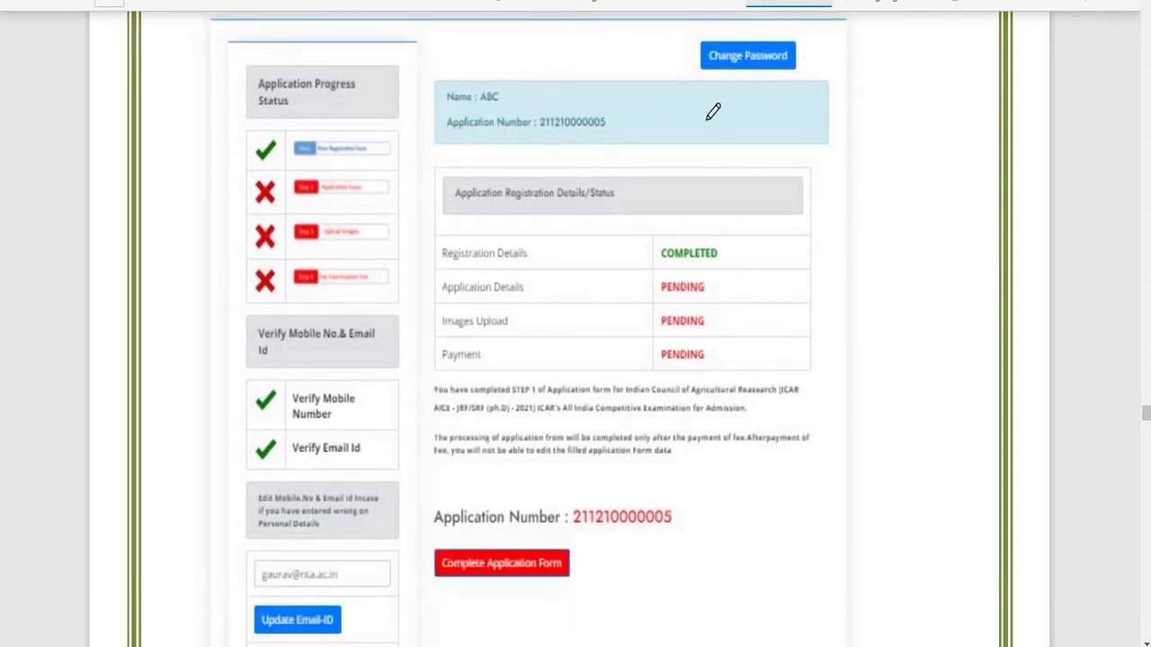
{"action": "scroll", "coordinate": [501, 423], "scroll_direction": "down", "scroll_amount": 2}
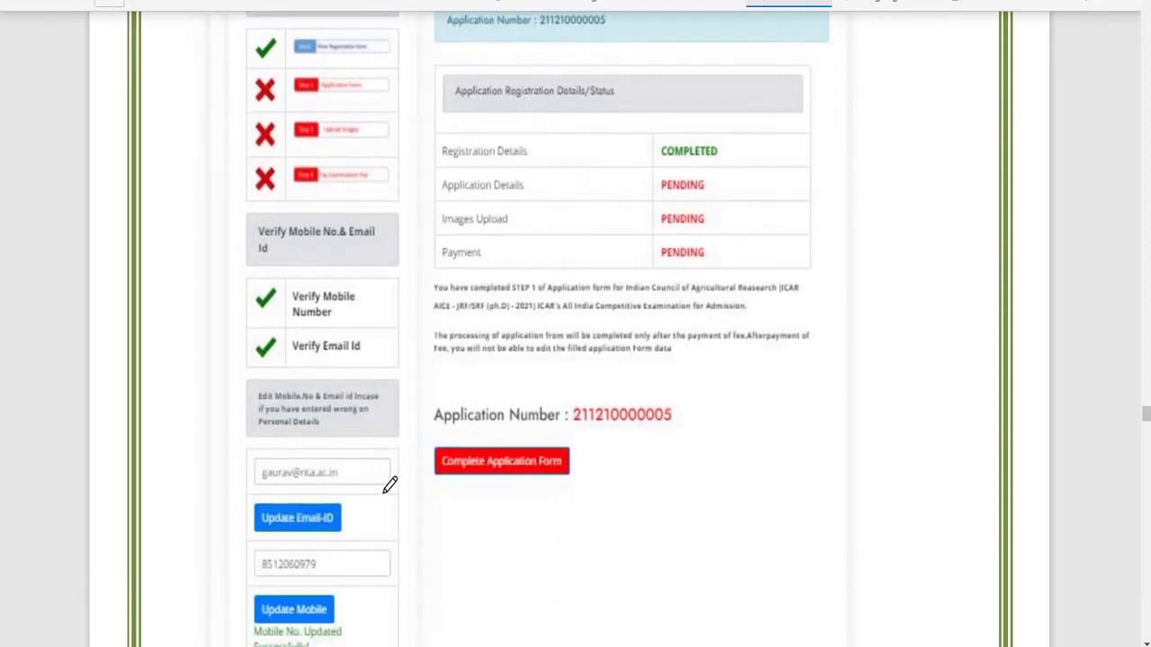
{"action": "scroll", "coordinate": [397, 516], "scroll_direction": "down", "scroll_amount": 4}
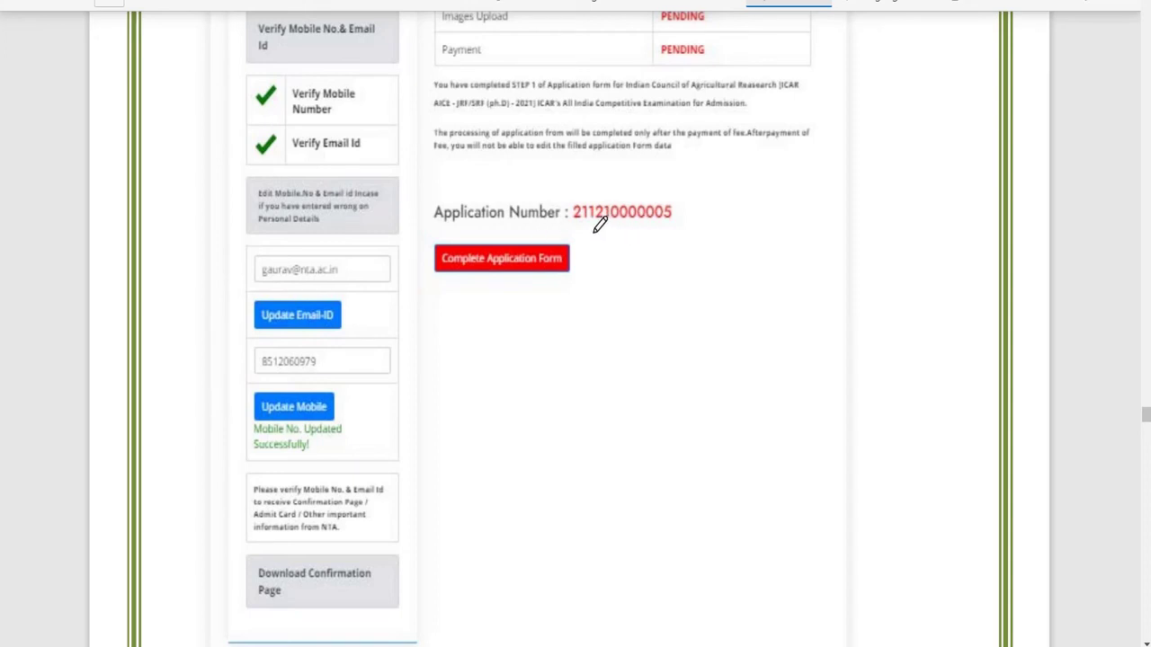
{"action": "mouse_move", "coordinate": [595, 230]}
{"action": "left_mouse_down"}
{"action": "mouse_move", "coordinate": [671, 221]}
{"action": "mouse_move", "coordinate": [681, 208]}
{"action": "mouse_move", "coordinate": [561, 184]}
{"action": "mouse_move", "coordinate": [555, 224]}
{"action": "mouse_move", "coordinate": [620, 235]}
{"action": "left_mouse_up"}
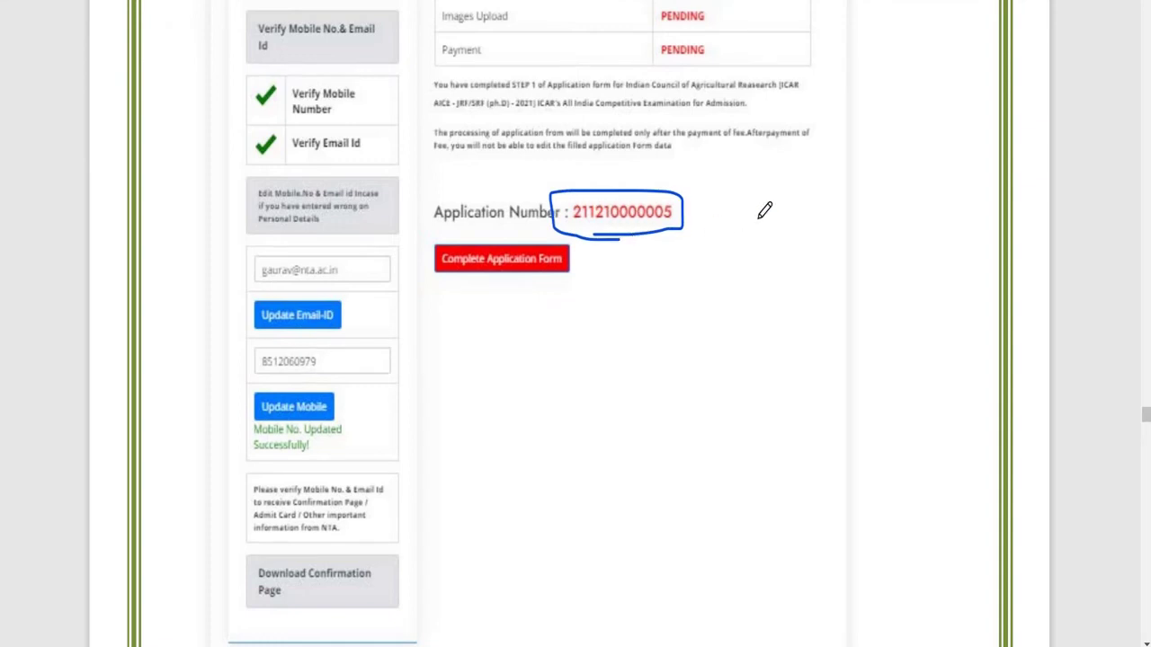
{"action": "left_click_drag", "start_coordinate": [618, 239], "coordinate": [697, 215]}
Step: Scroll on to page 66 of the Information Bulletin
{"action": "scroll", "coordinate": [693, 270], "scroll_direction": "down", "scroll_amount": 3}
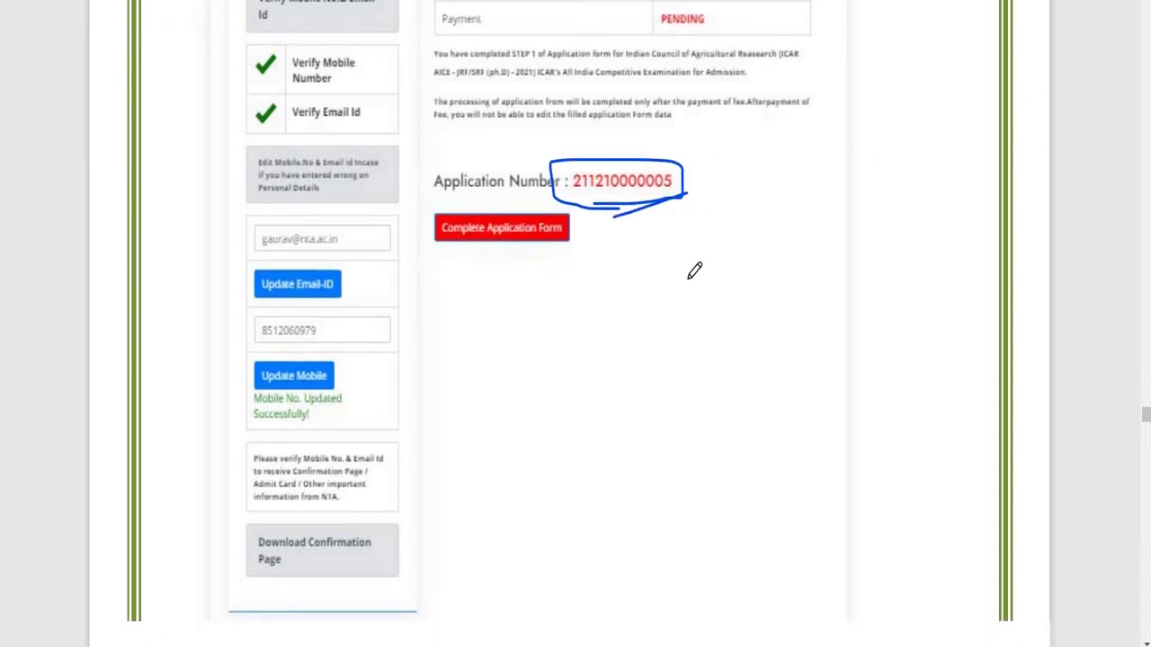
{"action": "scroll", "coordinate": [693, 271], "scroll_direction": "down", "scroll_amount": 7}
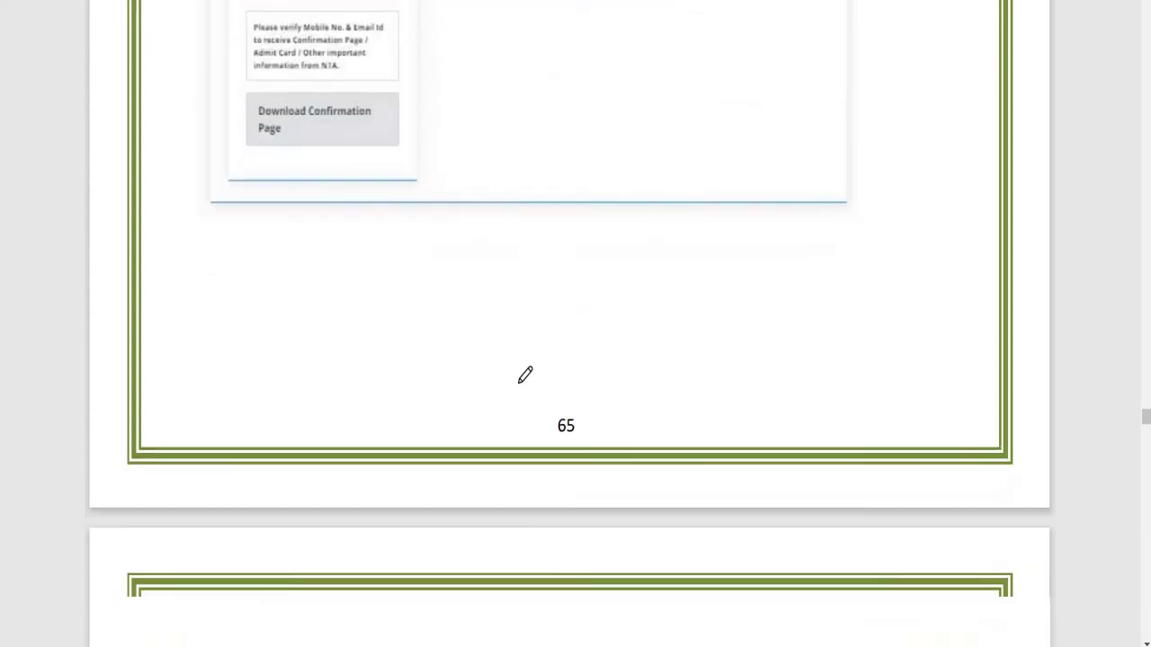
{"action": "scroll", "coordinate": [545, 386], "scroll_direction": "down", "scroll_amount": 5}
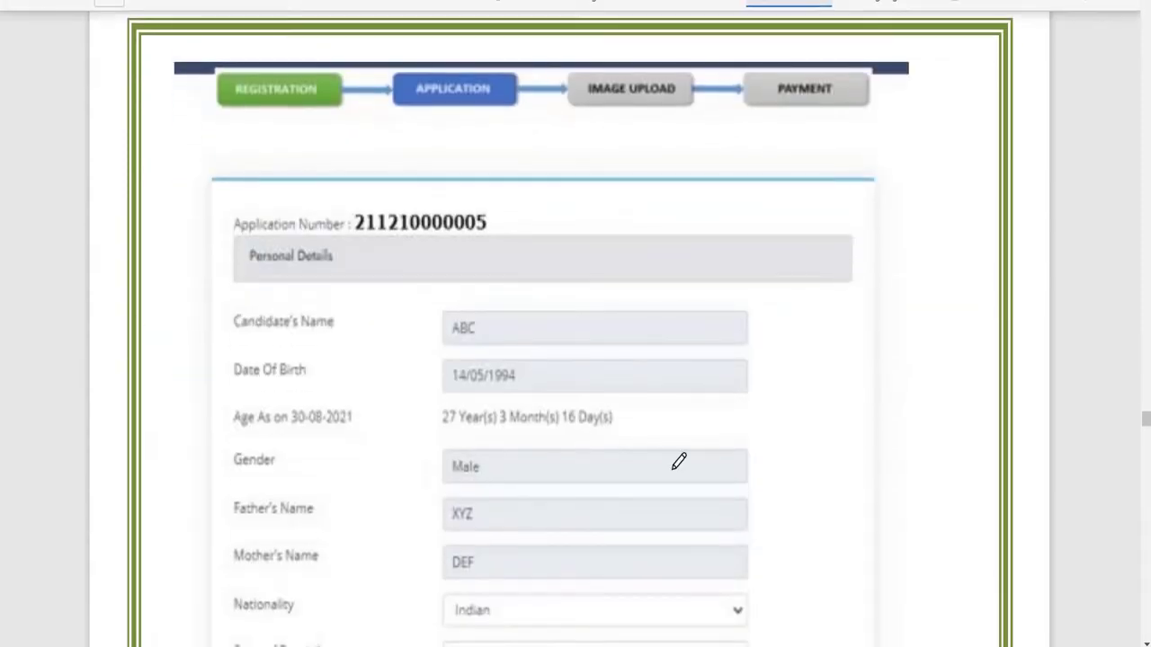
{"action": "scroll", "coordinate": [616, 450], "scroll_direction": "down", "scroll_amount": 3}
{"action": "scroll", "coordinate": [627, 405], "scroll_direction": "up", "scroll_amount": 4}
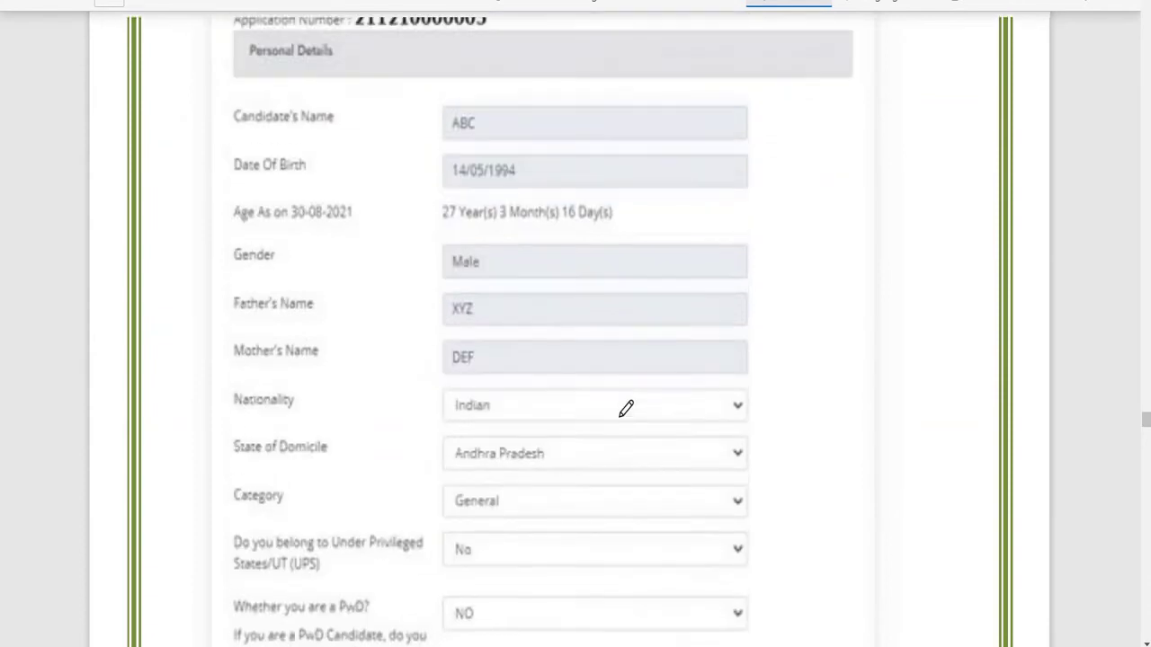
{"action": "scroll", "coordinate": [627, 426], "scroll_direction": "down", "scroll_amount": 6}
{"action": "scroll", "coordinate": [631, 429], "scroll_direction": "down", "scroll_amount": 4}
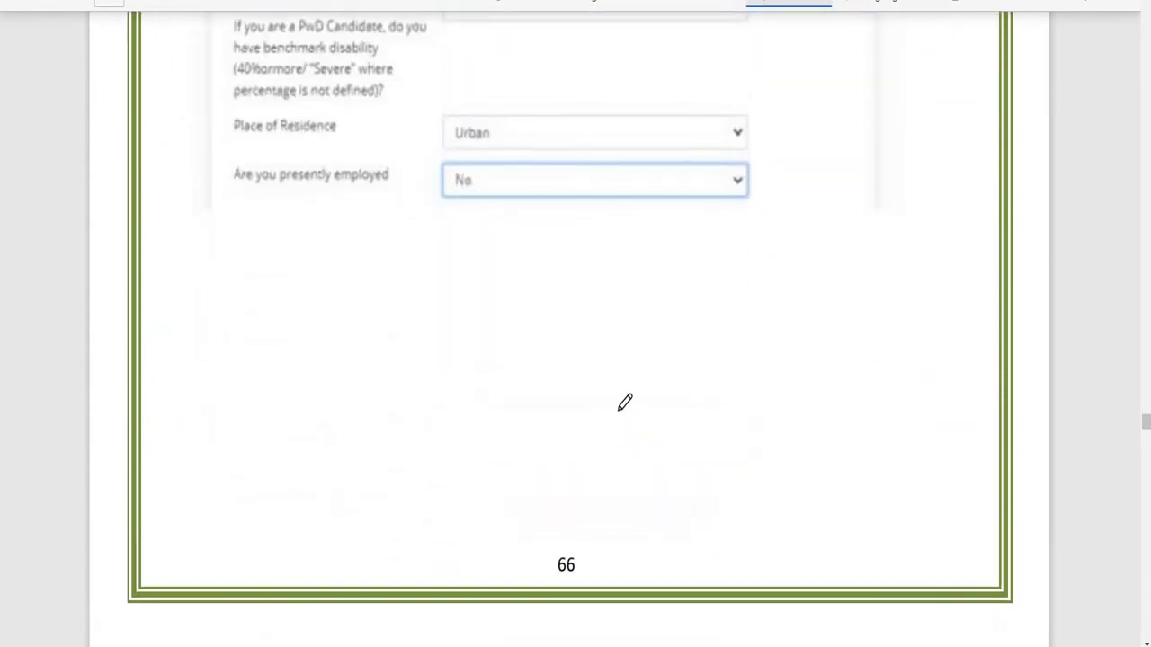